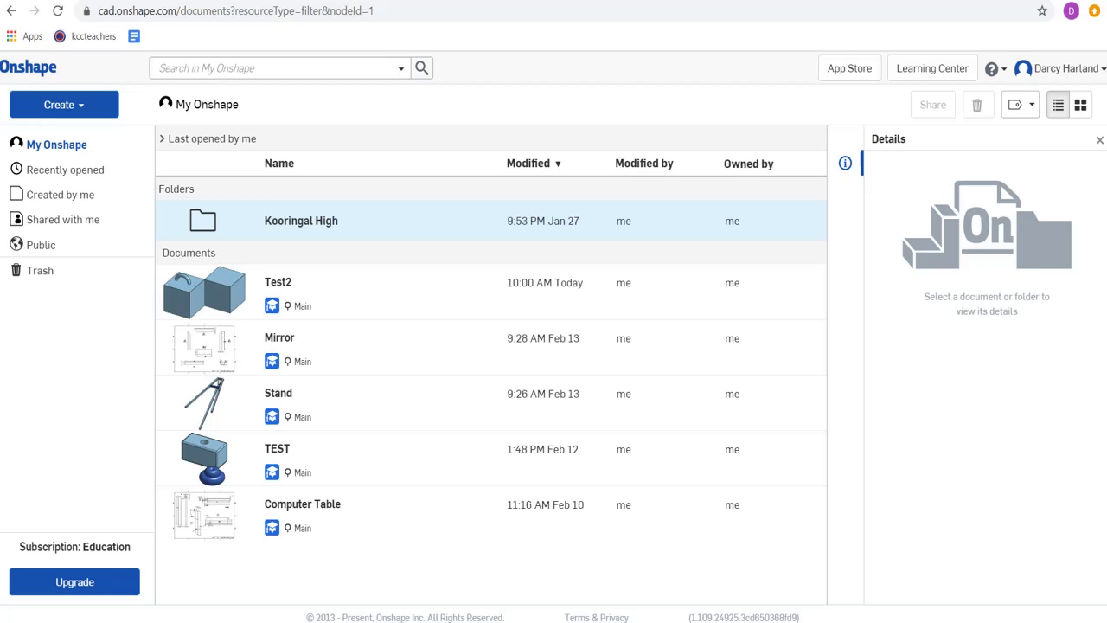
Create a new document named Animation Test.
left_click(96, 109)
left_click(79, 140)
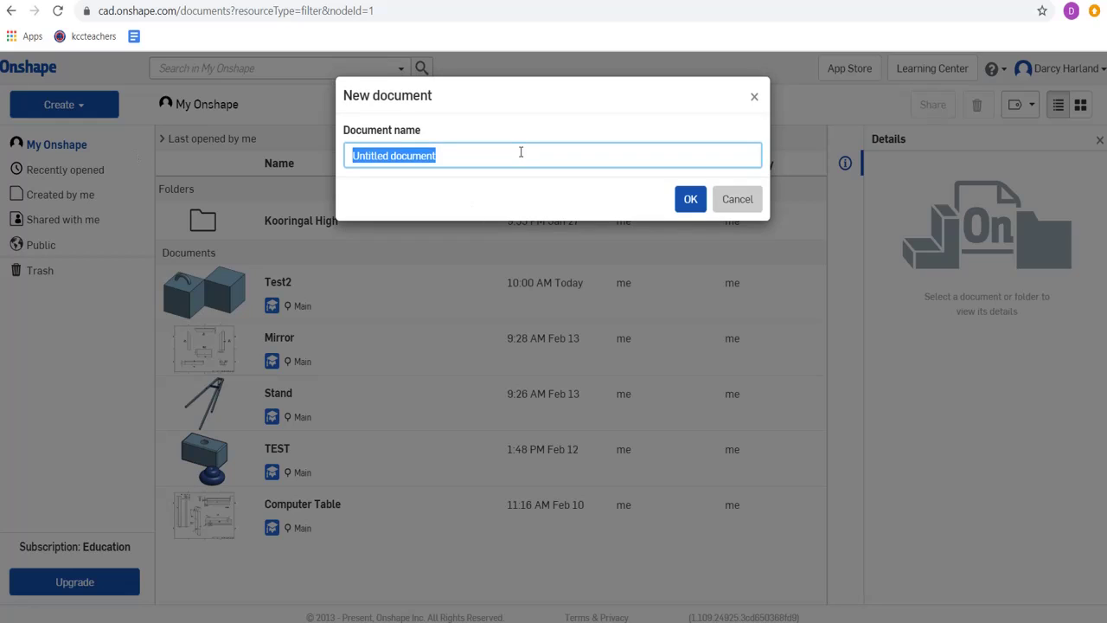
type("Animation Test")
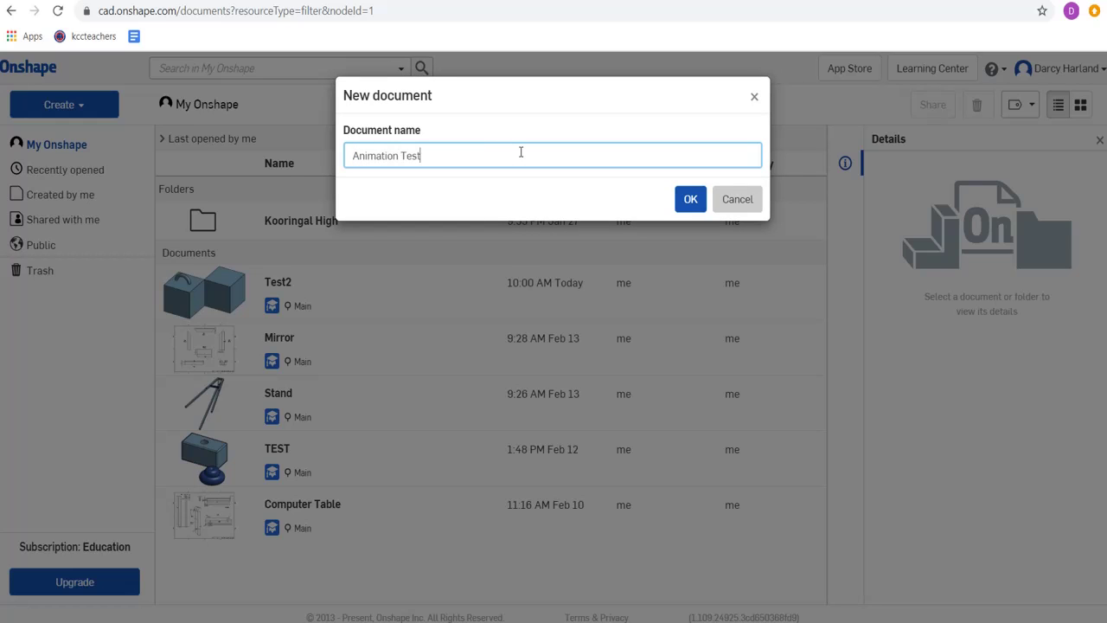
key("Return")
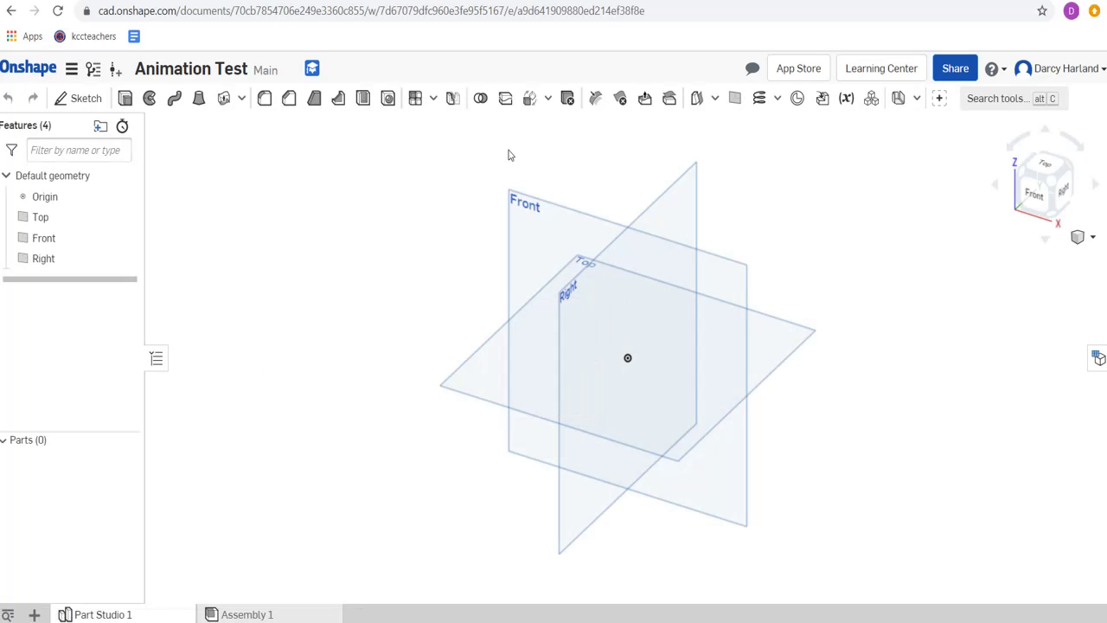
Start a sketch on the Top plane and draw a 100 mm diameter circle to one side of the origin.
left_click(86, 99)
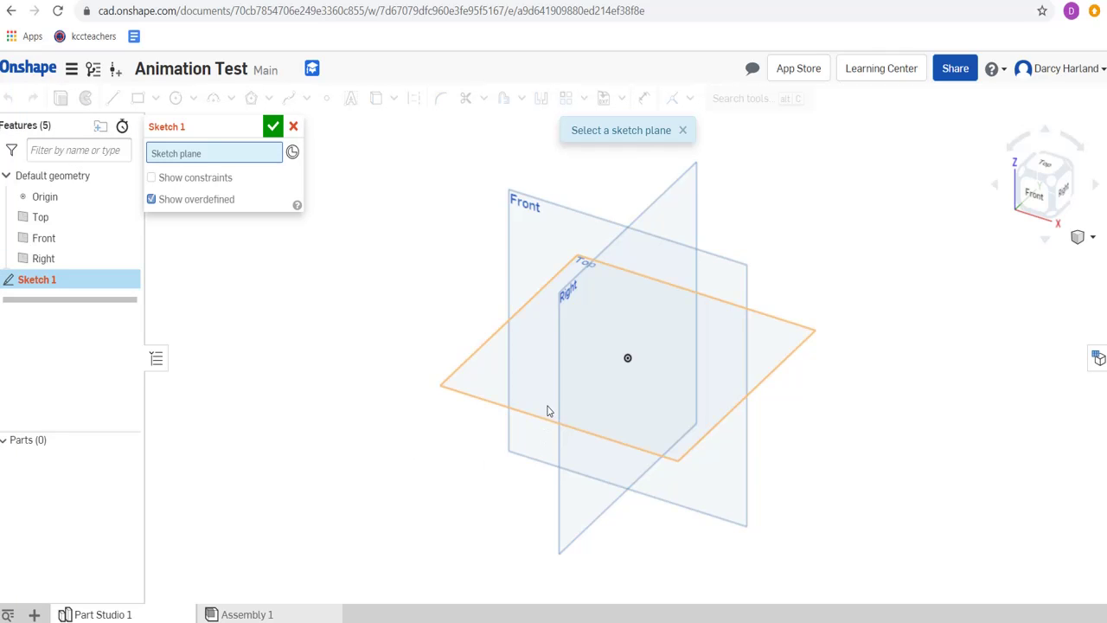
left_click(470, 387)
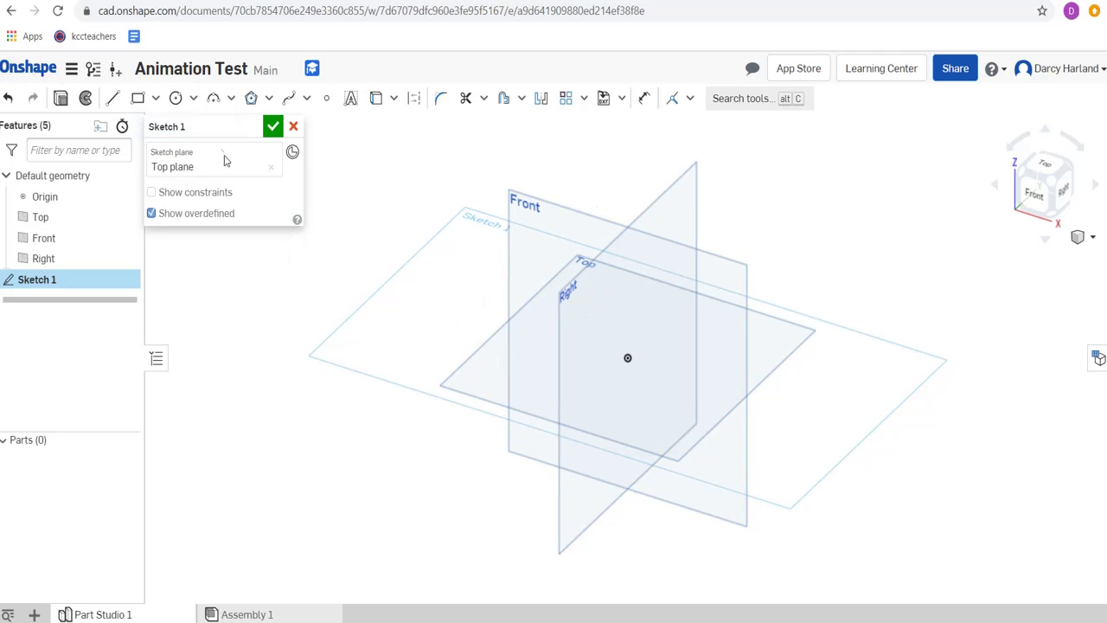
left_click(176, 98)
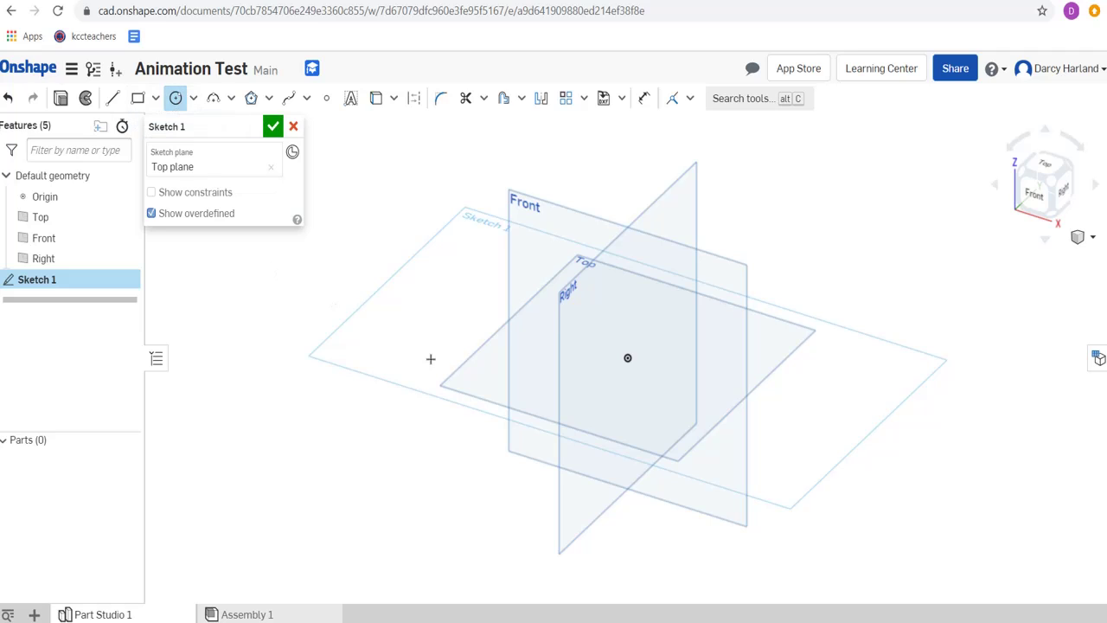
left_click(360, 337)
left_click(395, 296)
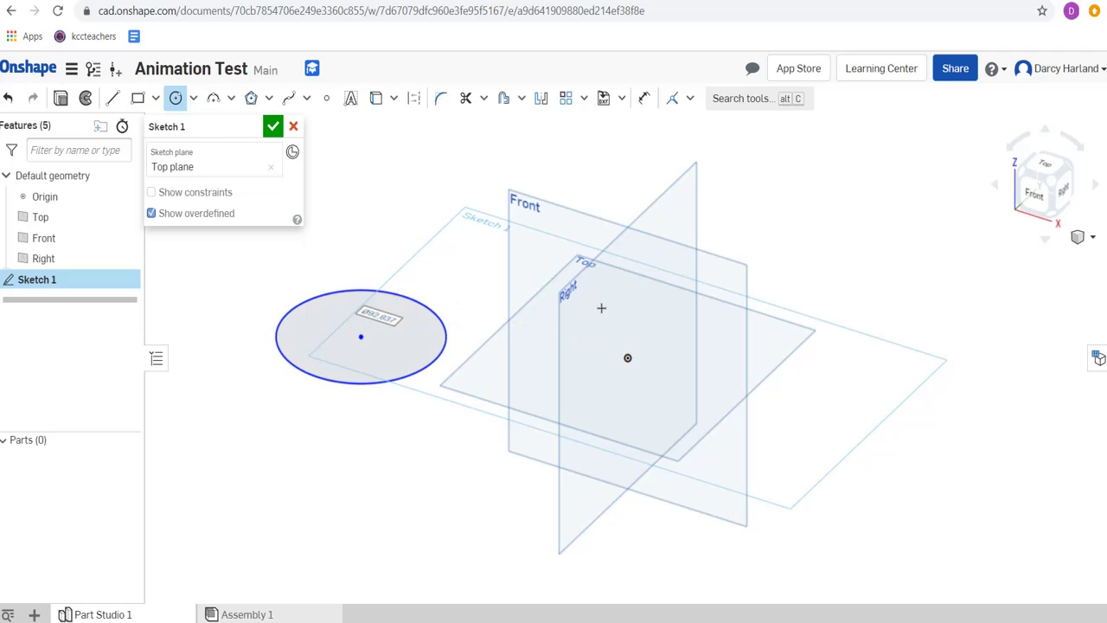
type("100")
key("Return")
Sketch two 10 mm diameter circles inside the large circle, one near each side of its edge.
scroll(423, 345, "up", 3)
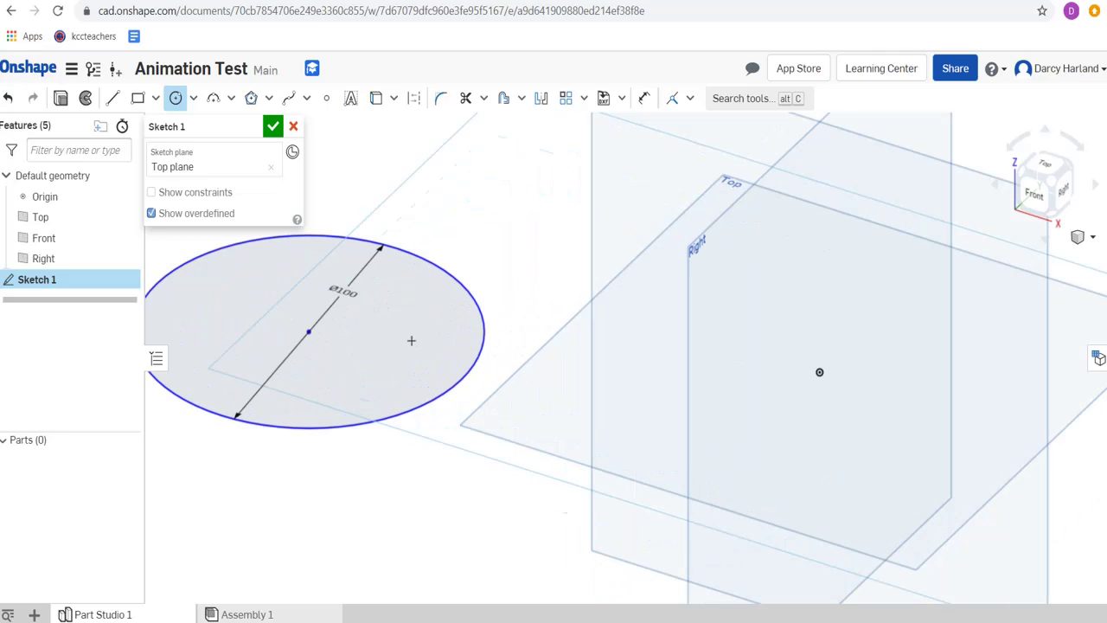
left_click(427, 335)
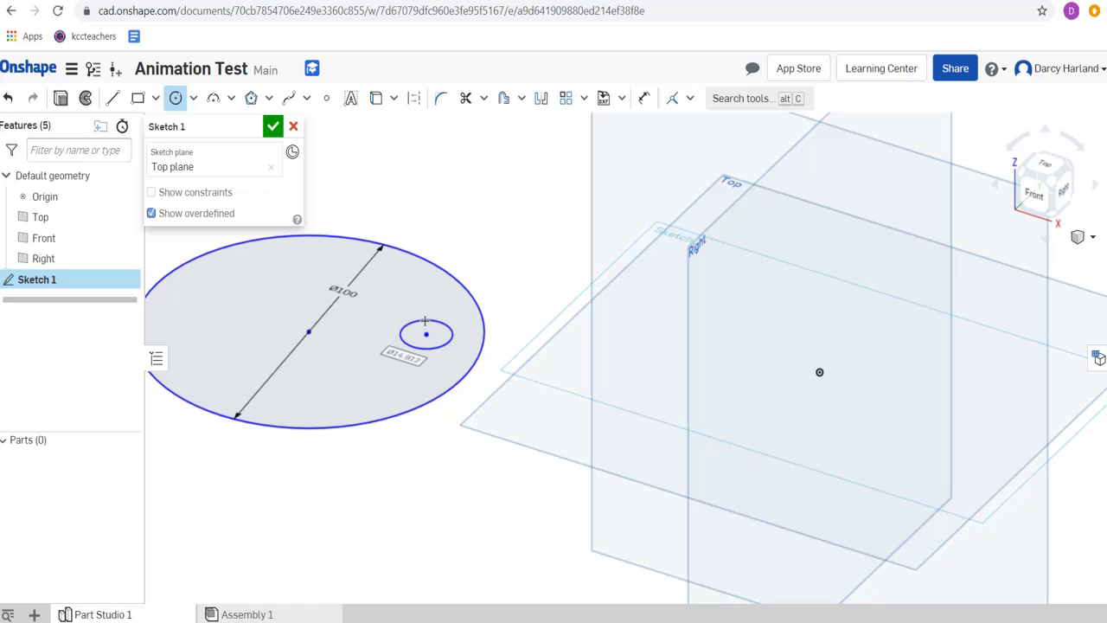
type("10")
key("Return")
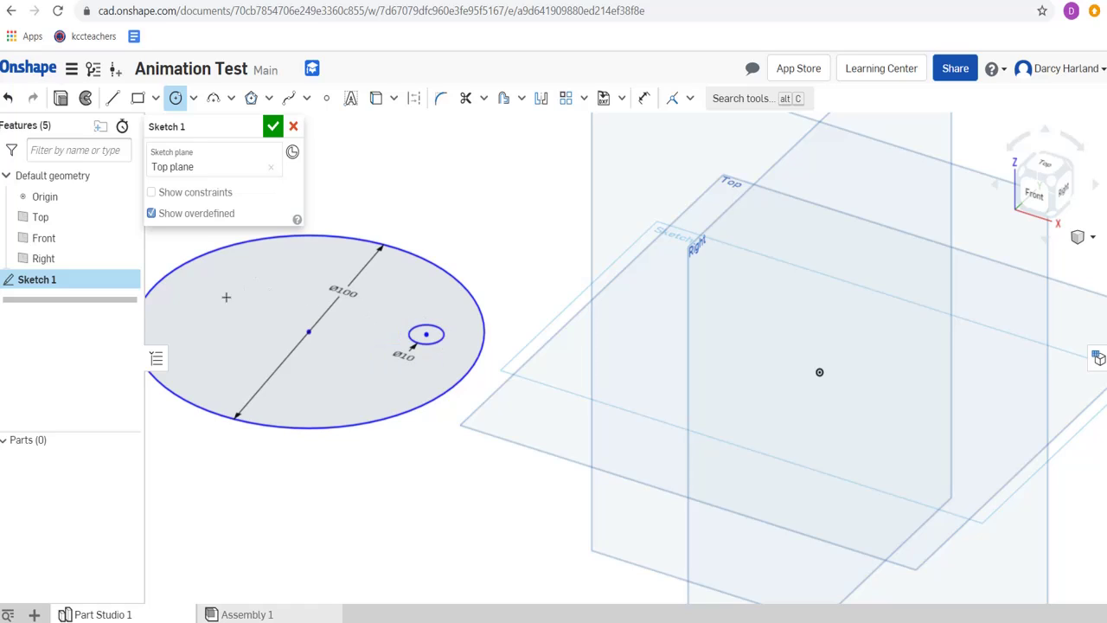
left_click(204, 286)
type("10")
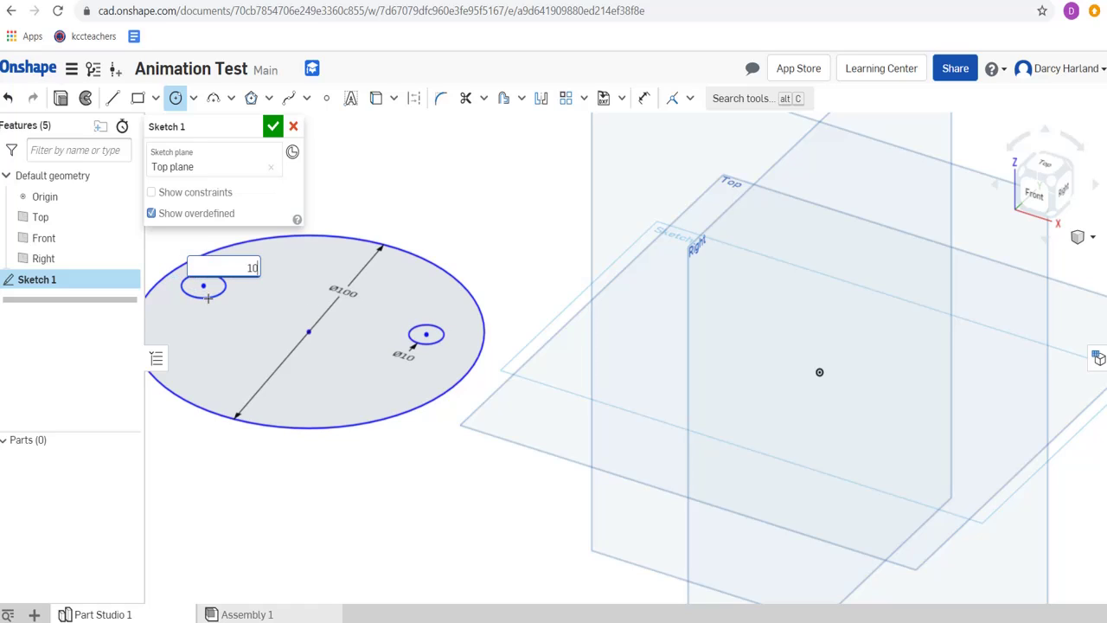
key("Return")
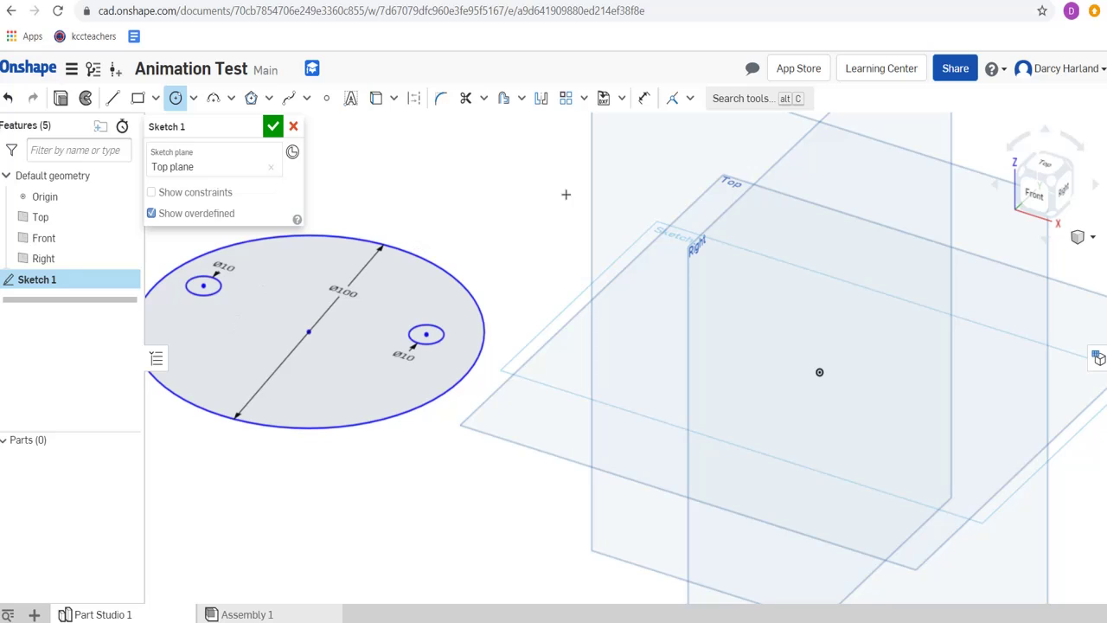
Sketch a separate 10 mm diameter circle outside the large circle, just above it, and finish the sketch.
right_click_drag(526, 229, 421, 314)
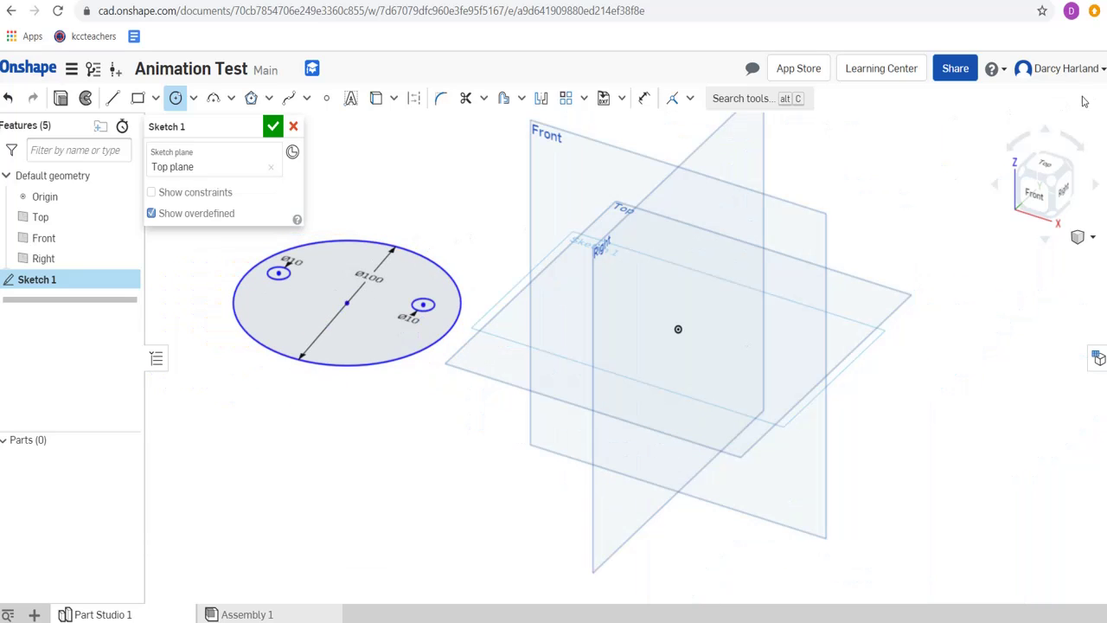
left_click(1045, 164)
scroll(418, 435, "up", 3)
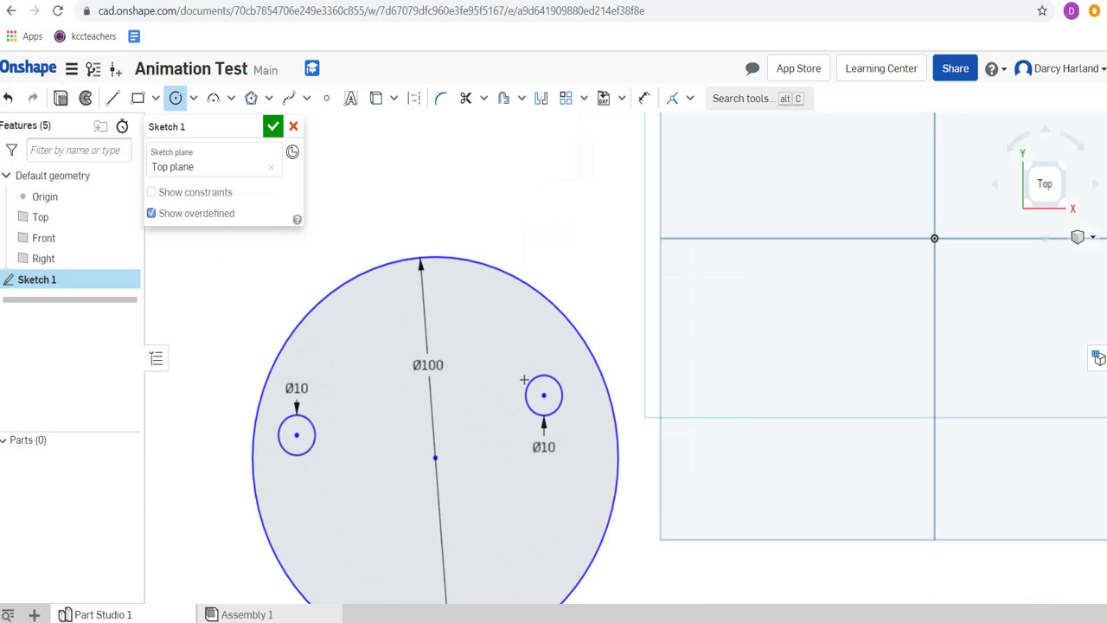
scroll(519, 400, "down", 3)
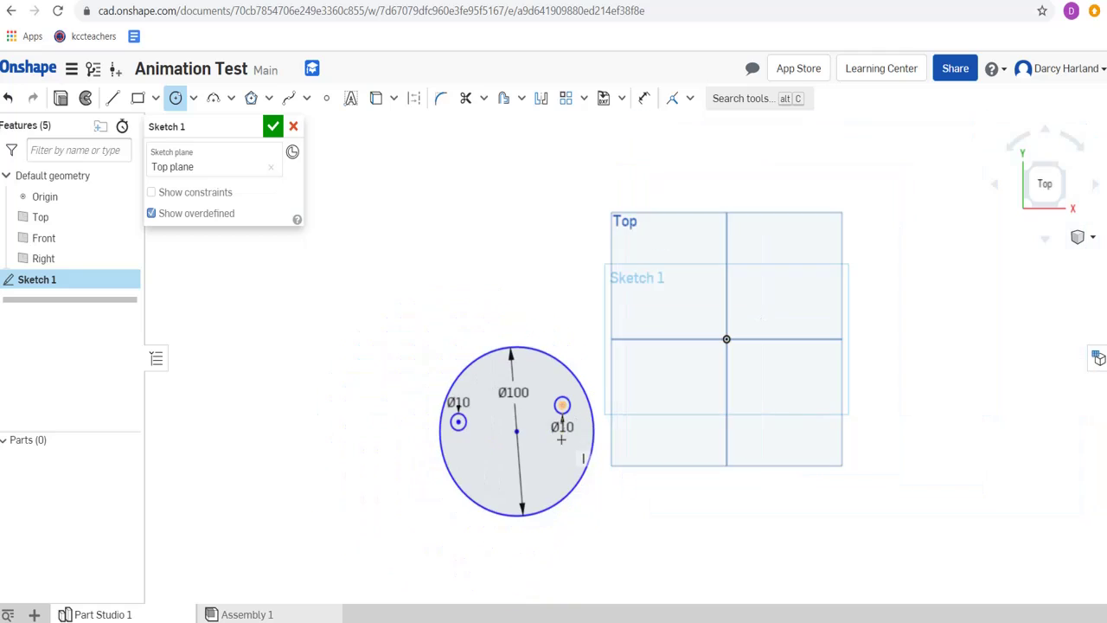
scroll(521, 393, "up", 3)
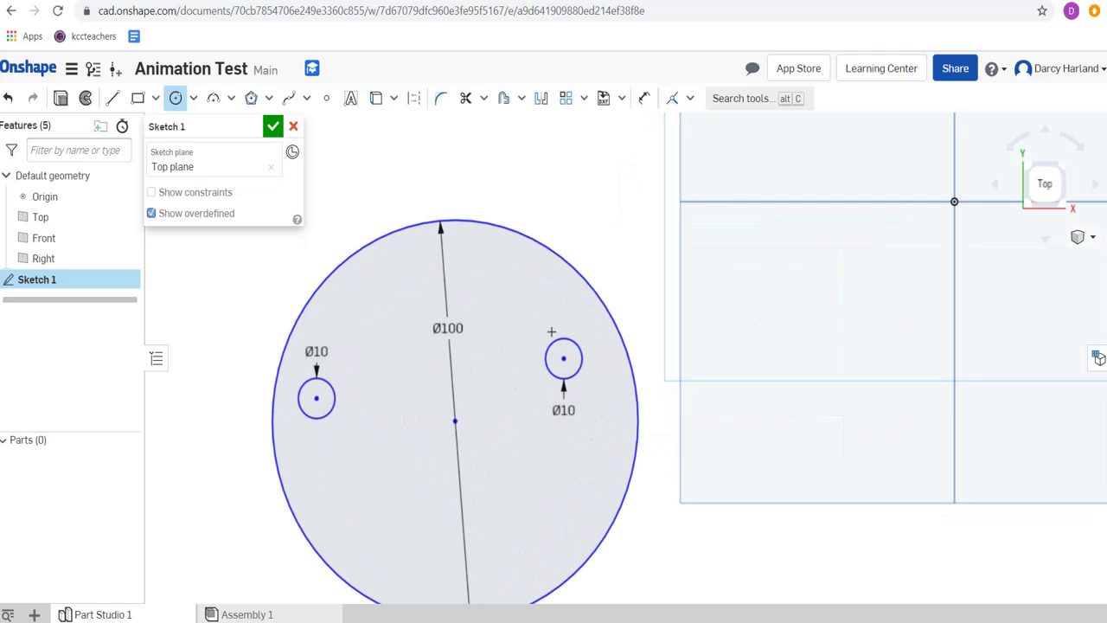
scroll(518, 350, "down", 2)
scroll(596, 377, "up", 2)
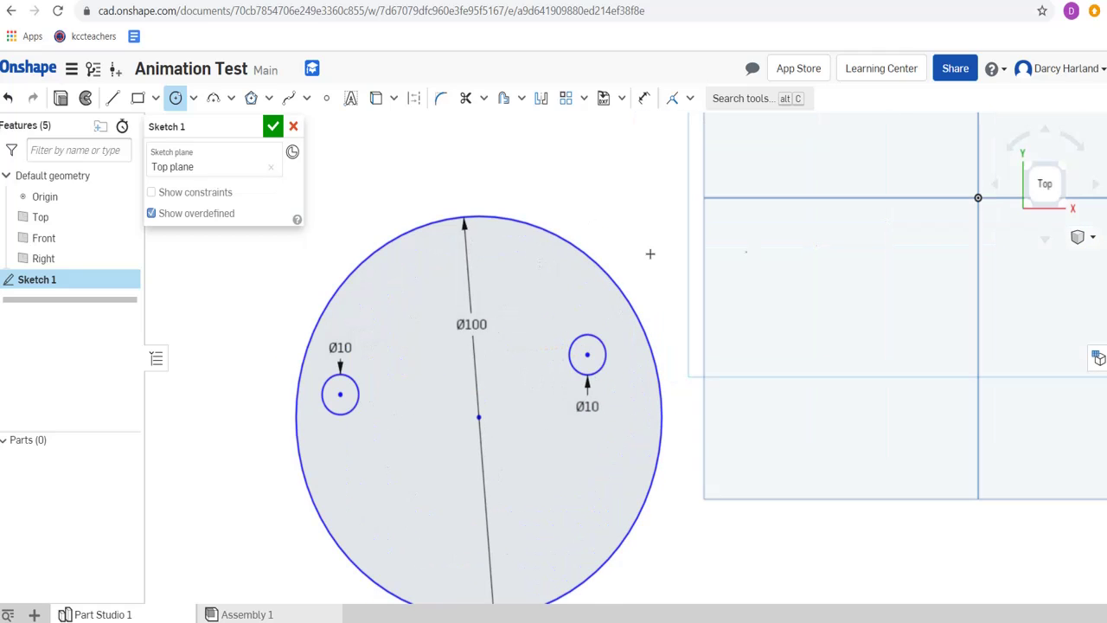
scroll(835, 252, "down", 3)
middle_click_drag(823, 240, 596, 307)
scroll(595, 308, "up", 1)
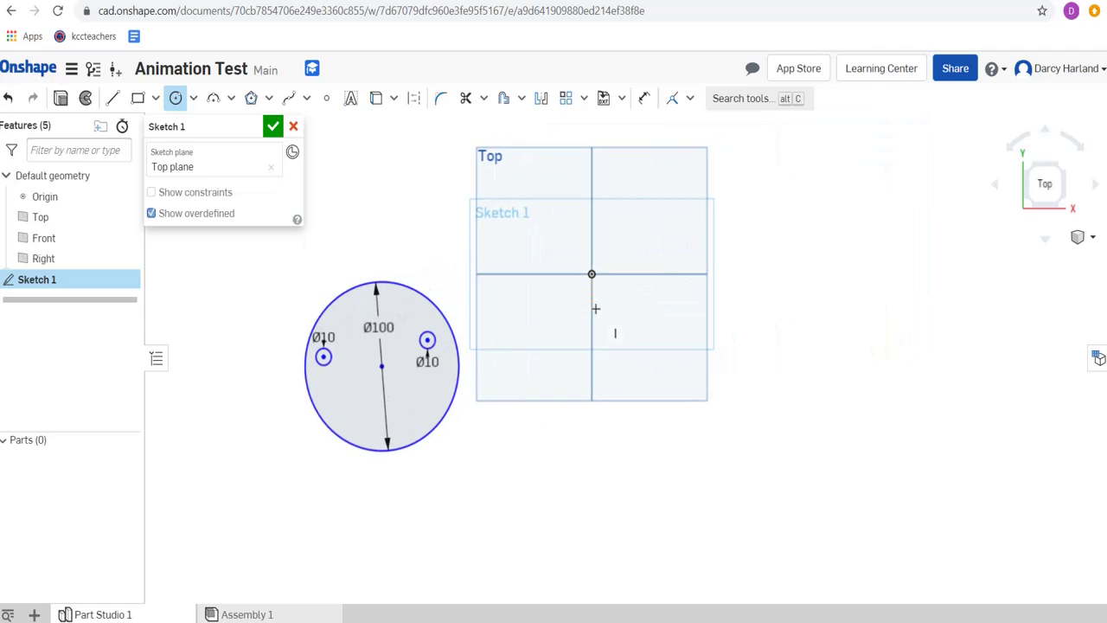
scroll(446, 289, "up", 1)
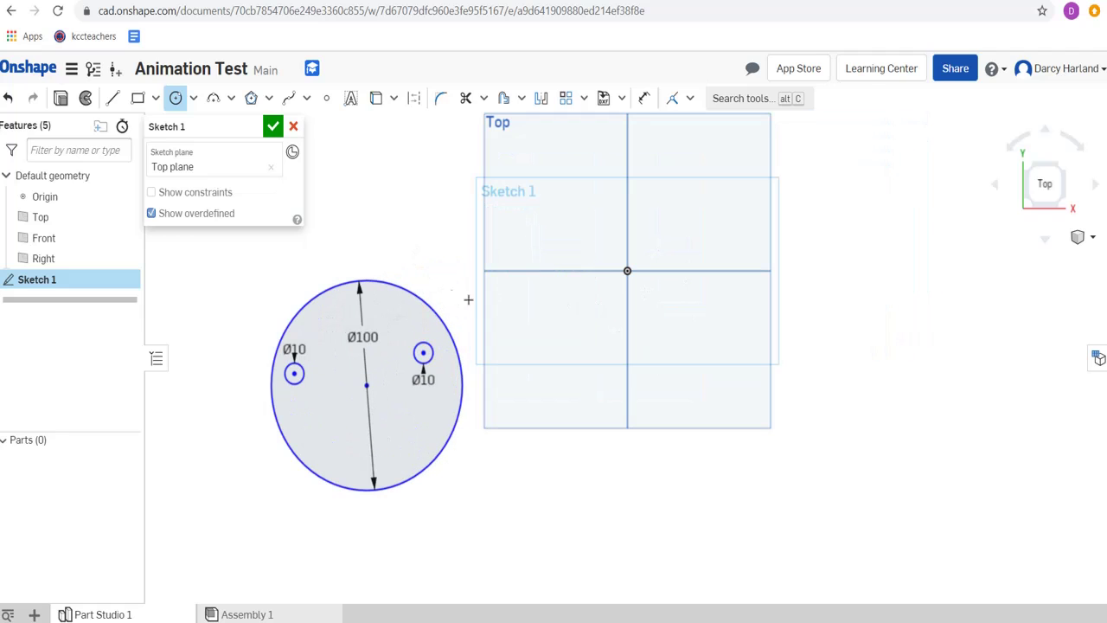
scroll(387, 249, "up", 1)
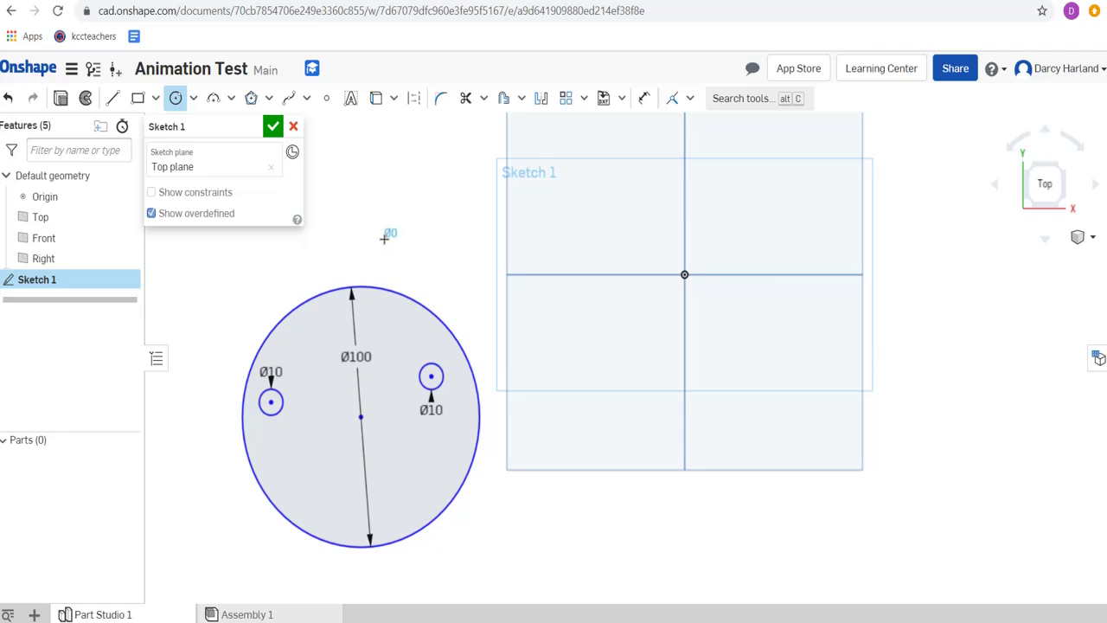
left_click(383, 238)
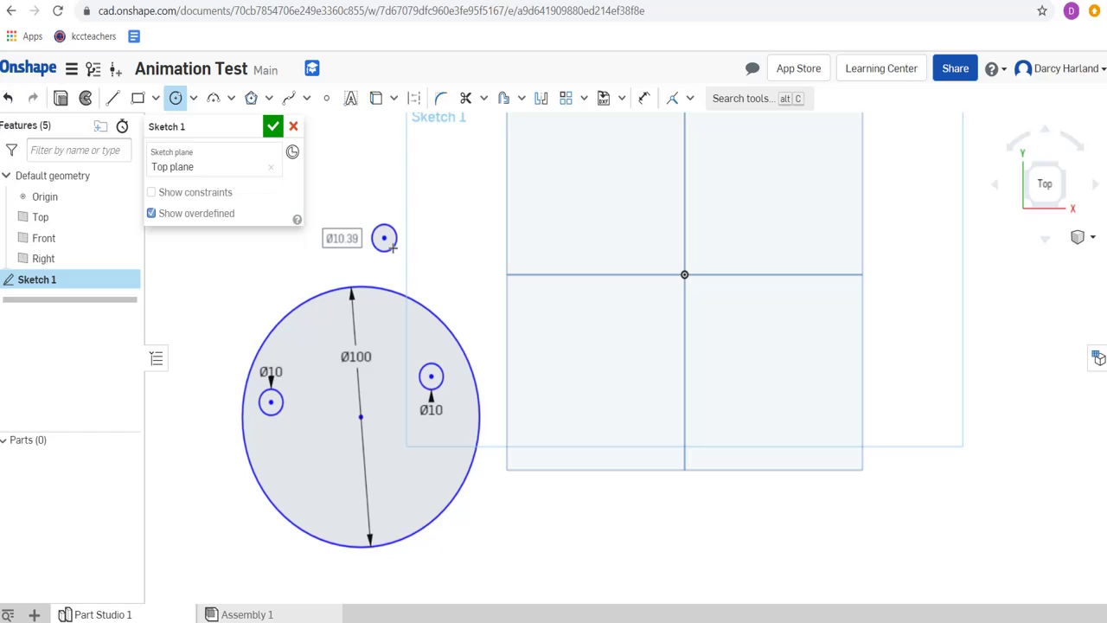
type("10")
key("Return")
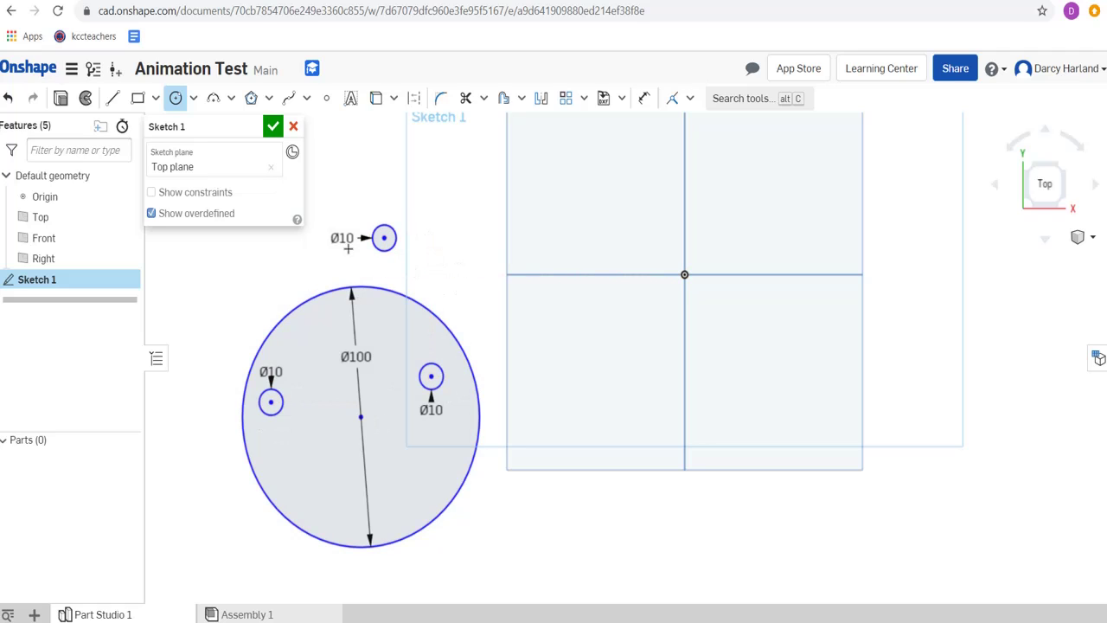
left_click(273, 126)
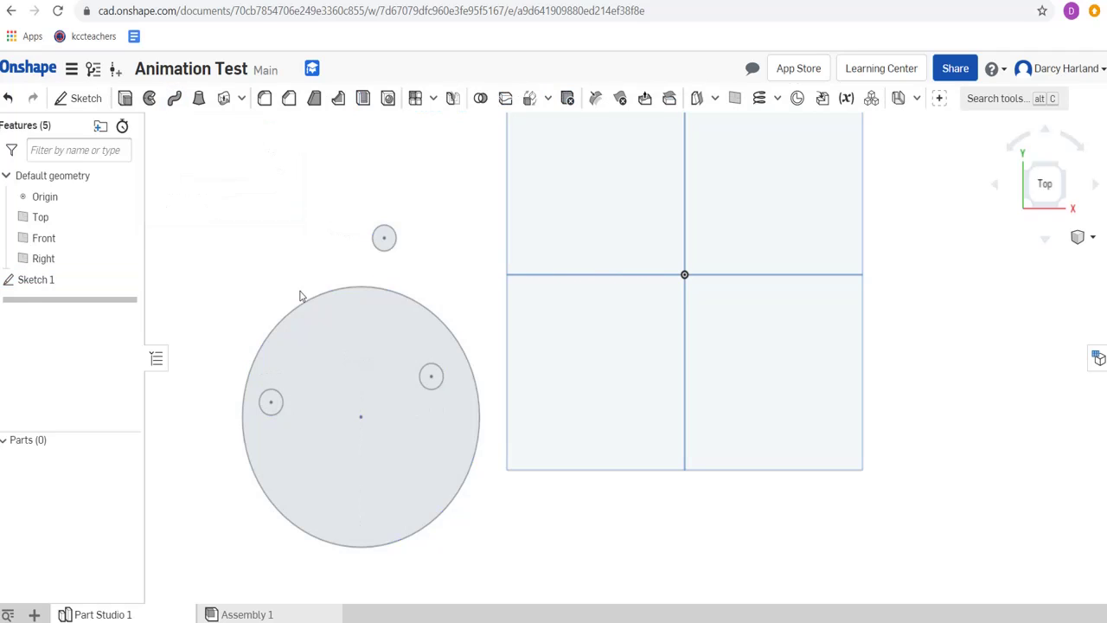
Extrude the large disc region around its two holes and the separate small circle as new solids, 10 mm deep.
left_click(125, 97)
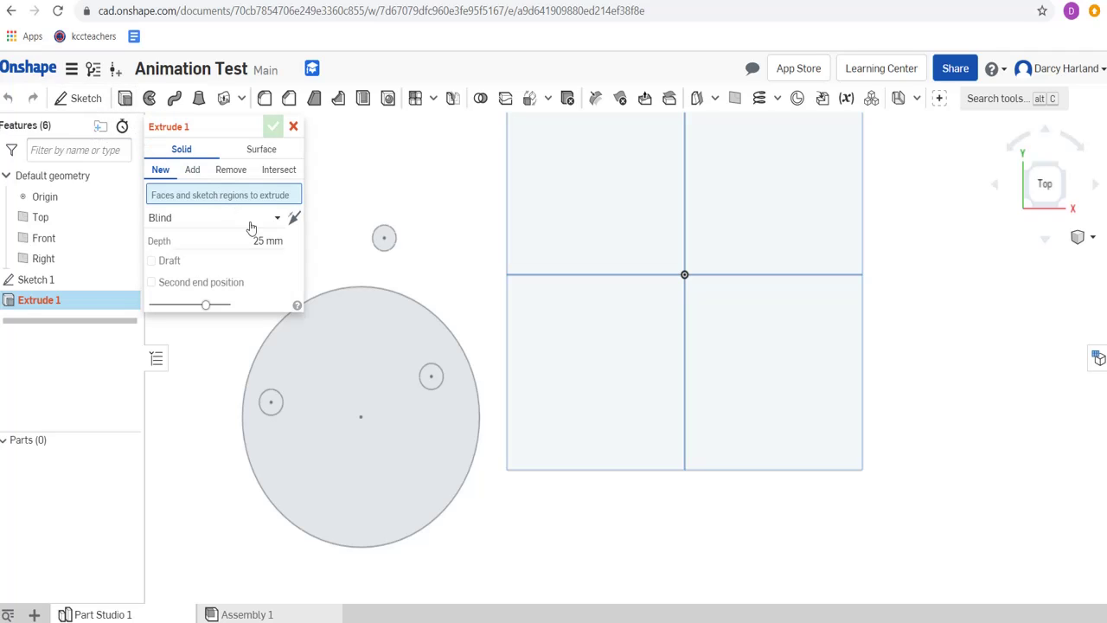
left_click(268, 241)
type("10")
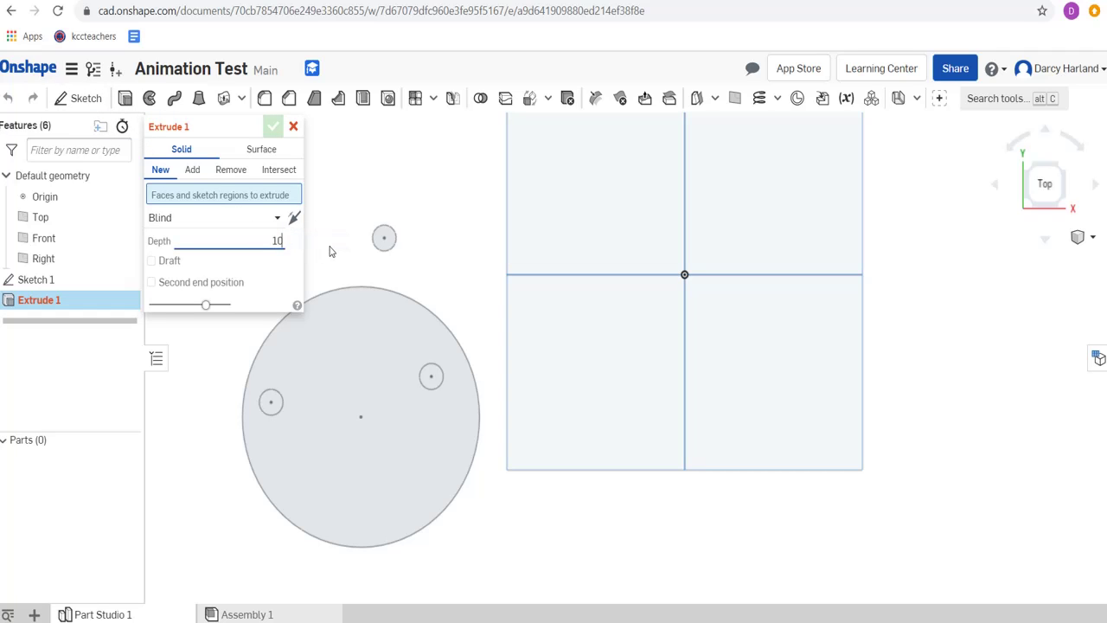
key("Return")
left_click(369, 317)
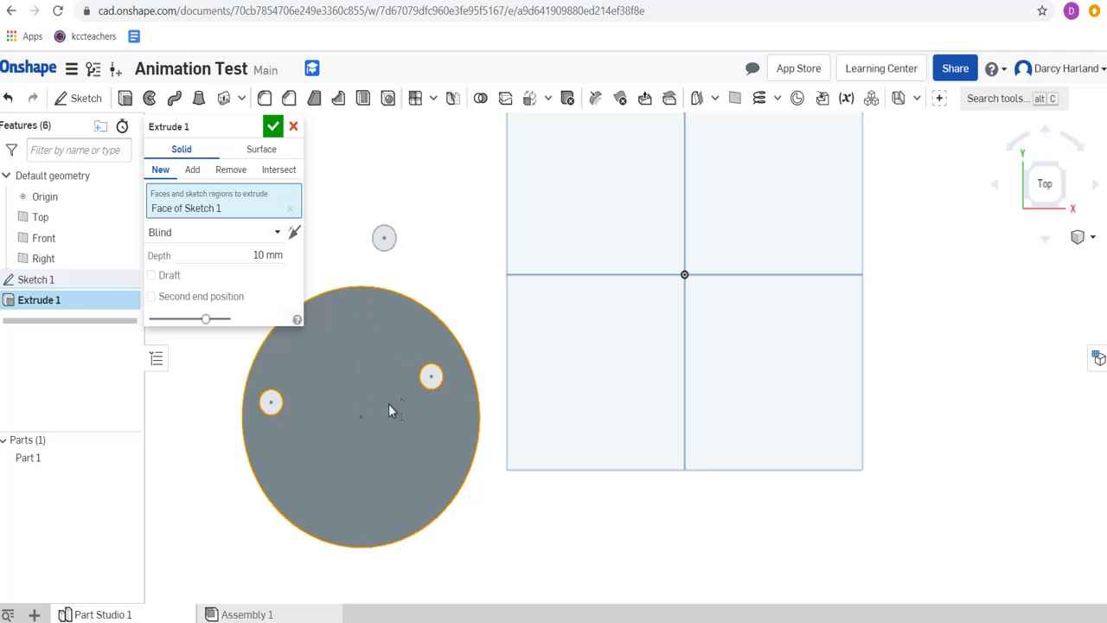
left_click(392, 241)
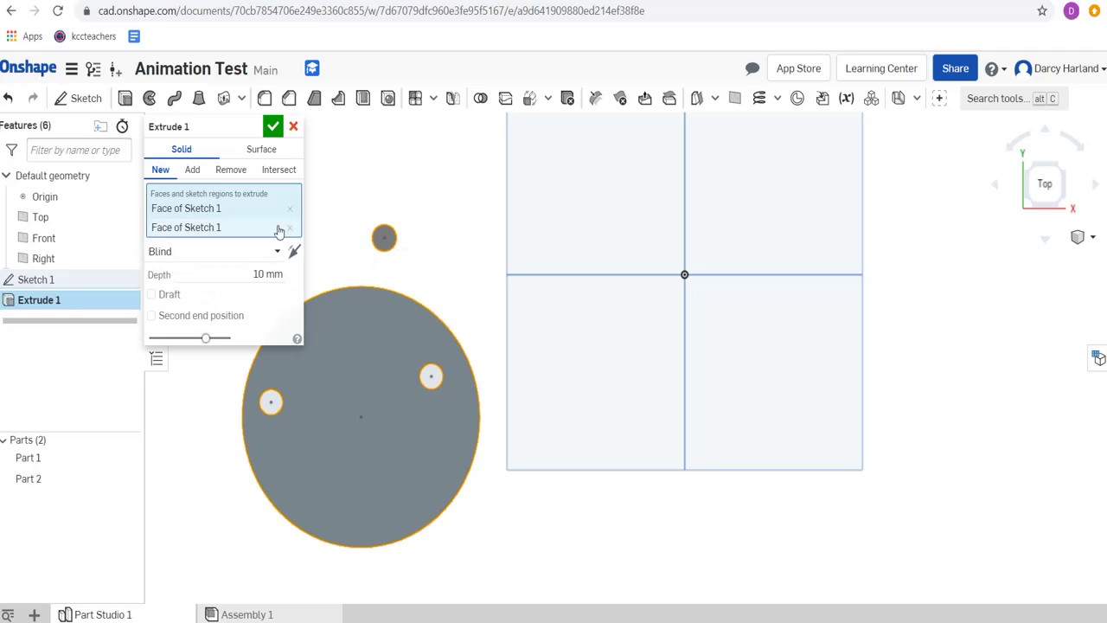
left_click(273, 128)
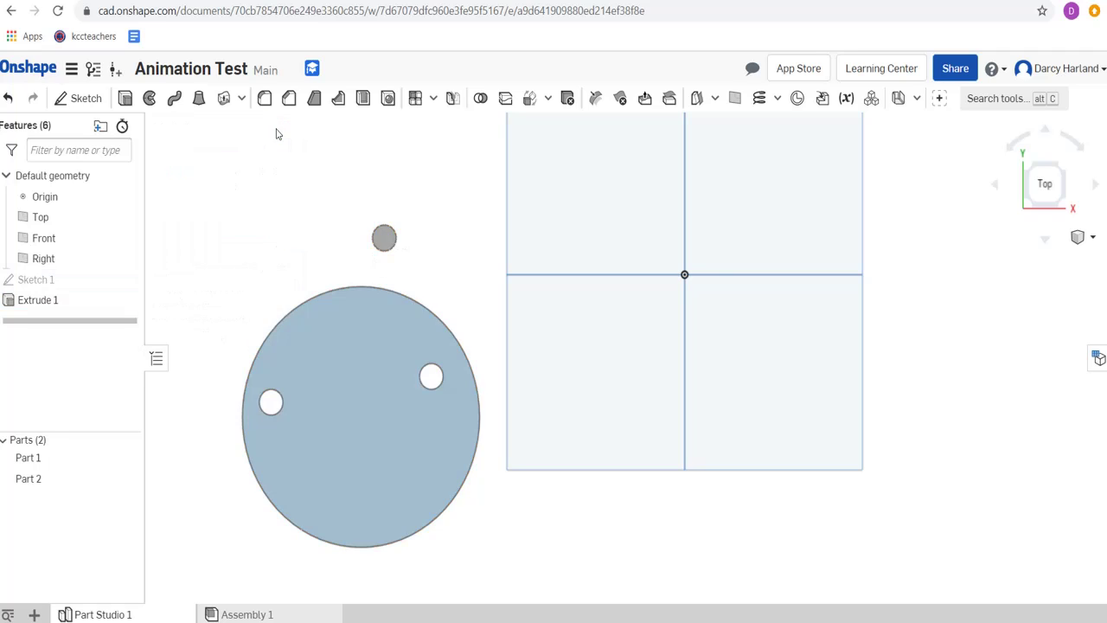
left_click(1062, 173)
scroll(761, 234, "up", 3)
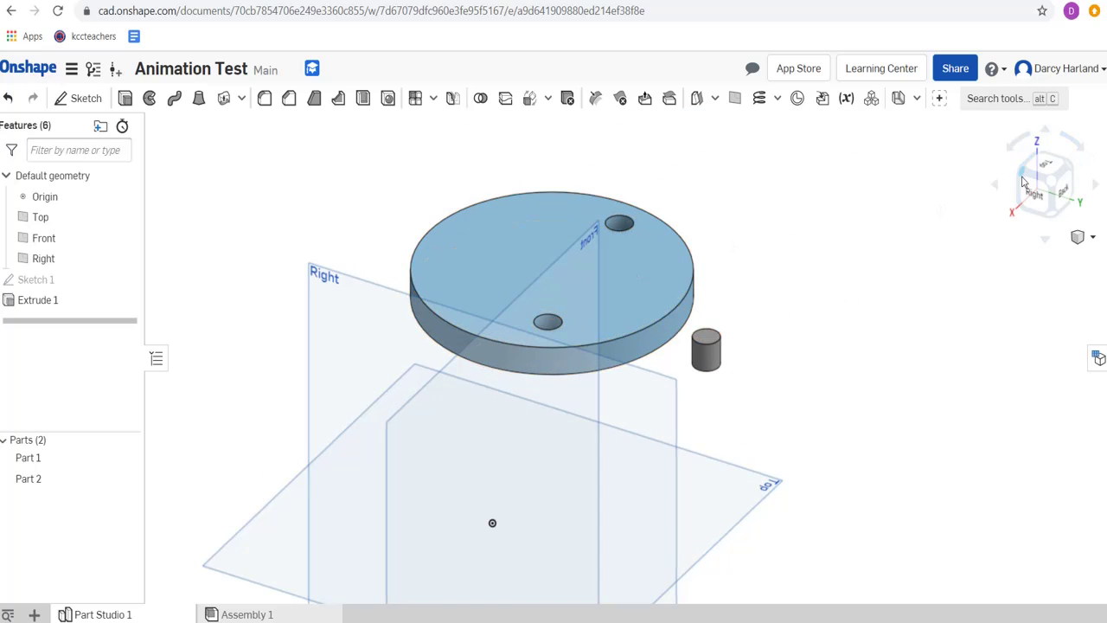
left_click(1052, 179)
left_click(1051, 176)
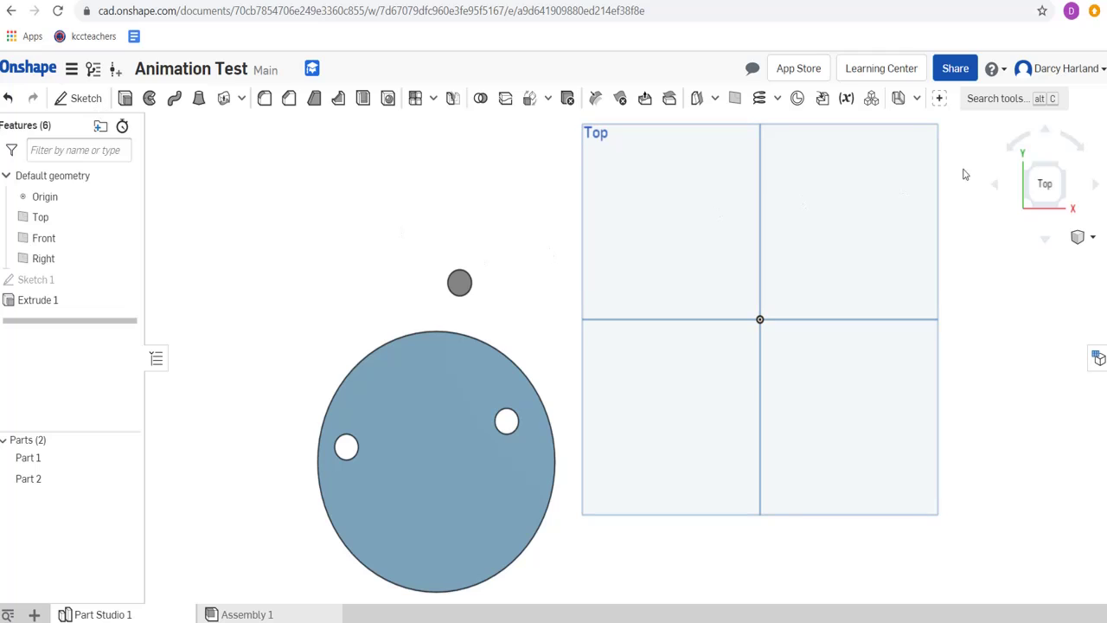
Start a sketch on the Top plane and draw an upright rectangle 20 mm wide and 80 mm high between the disc and the origin.
left_click(87, 99)
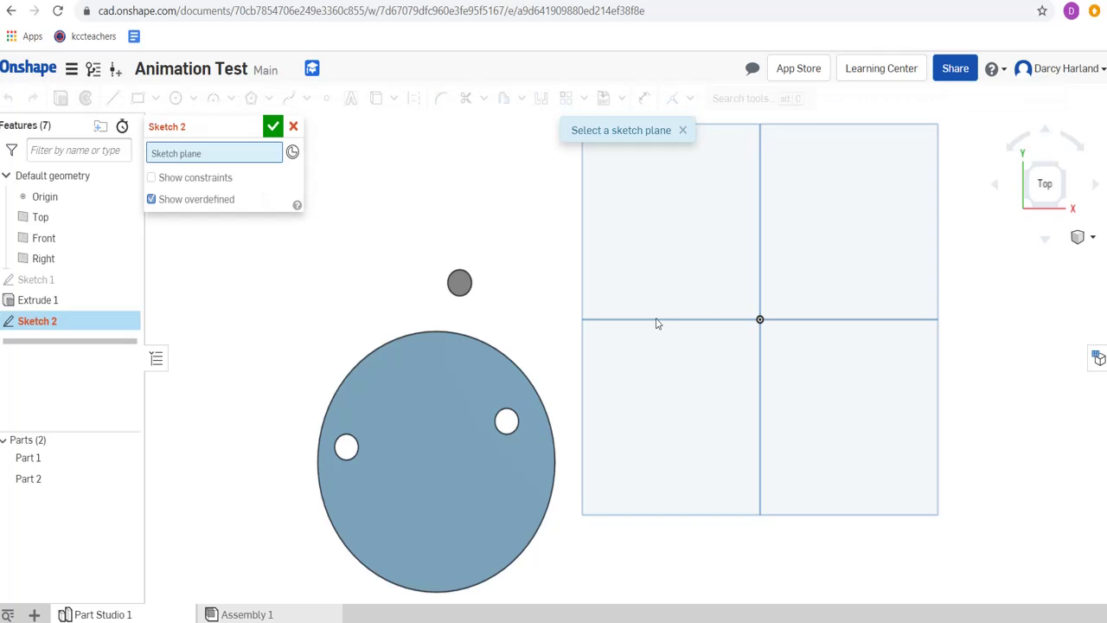
left_click(697, 250)
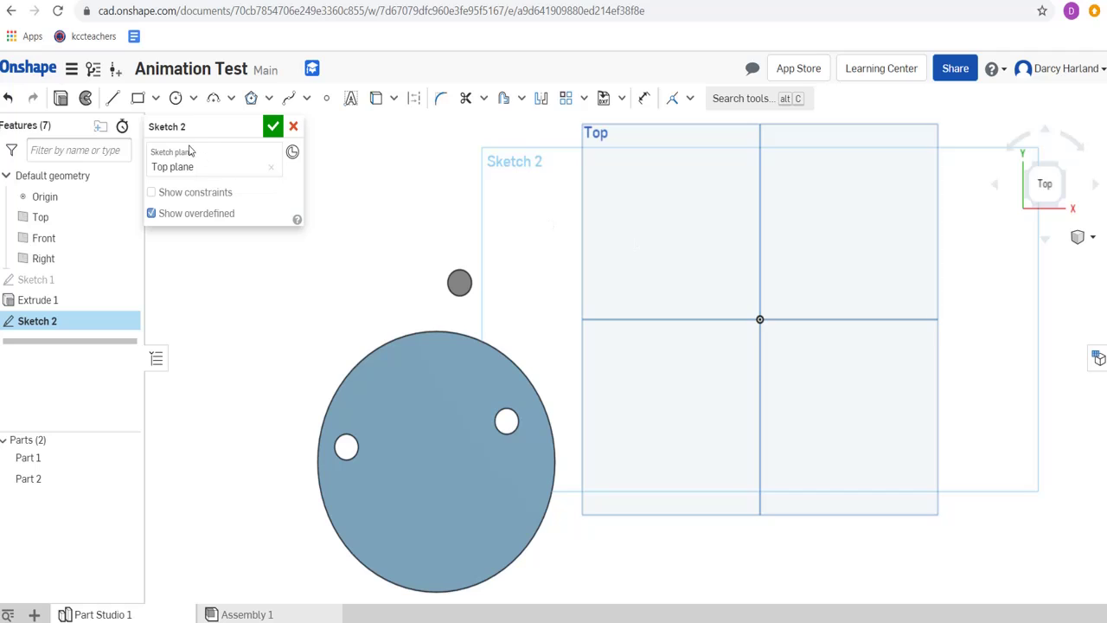
left_click(140, 99)
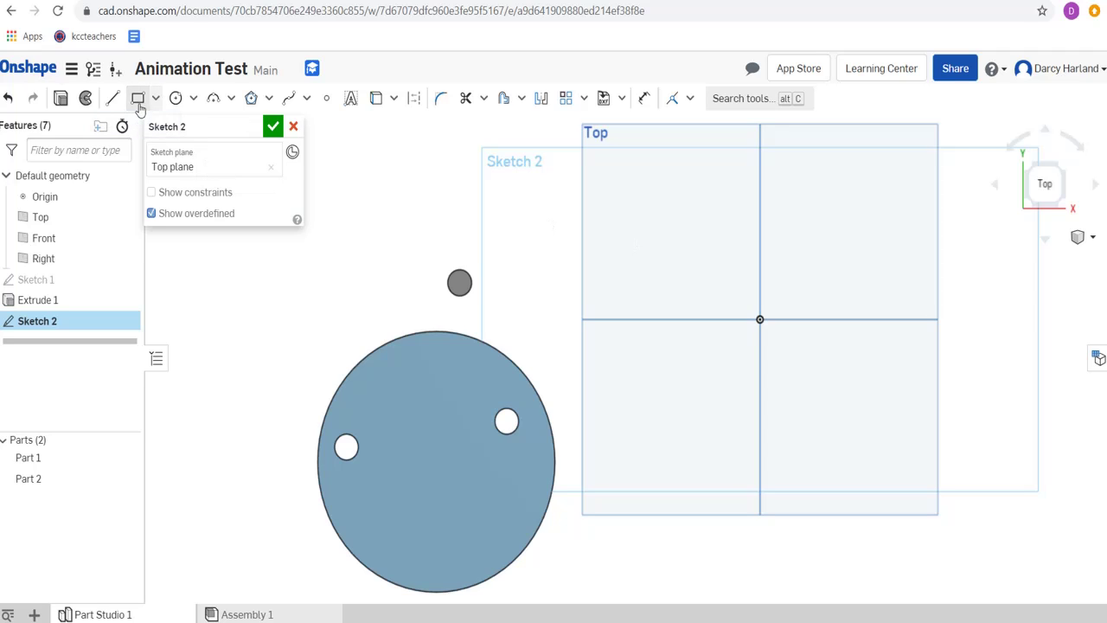
left_click_drag(648, 185, 684, 417)
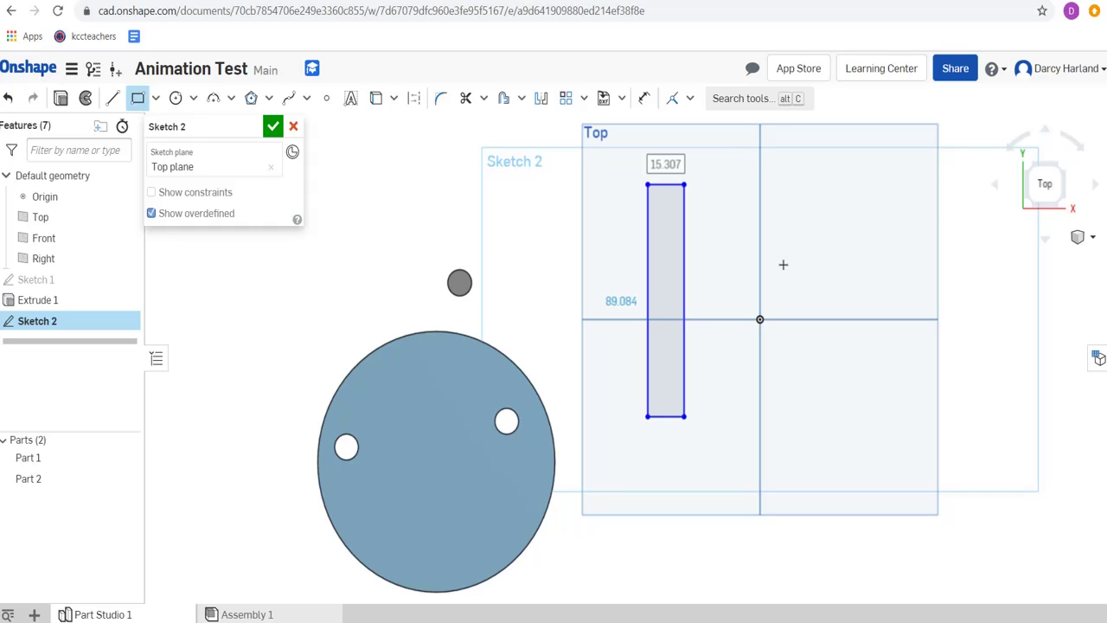
type("20")
key("Tab")
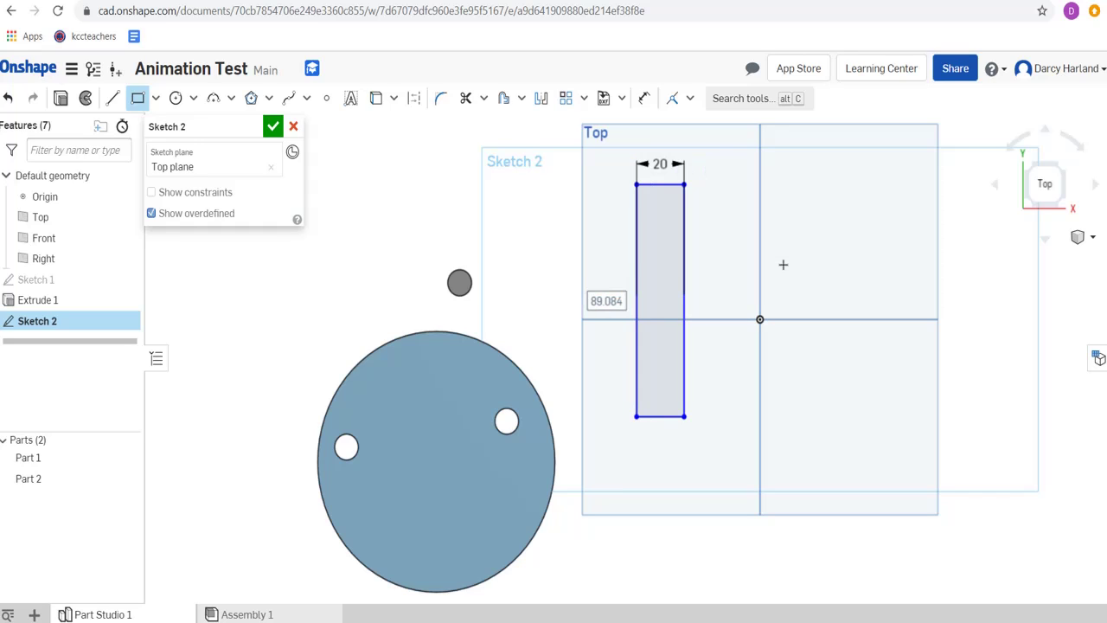
type("80")
key("Return")
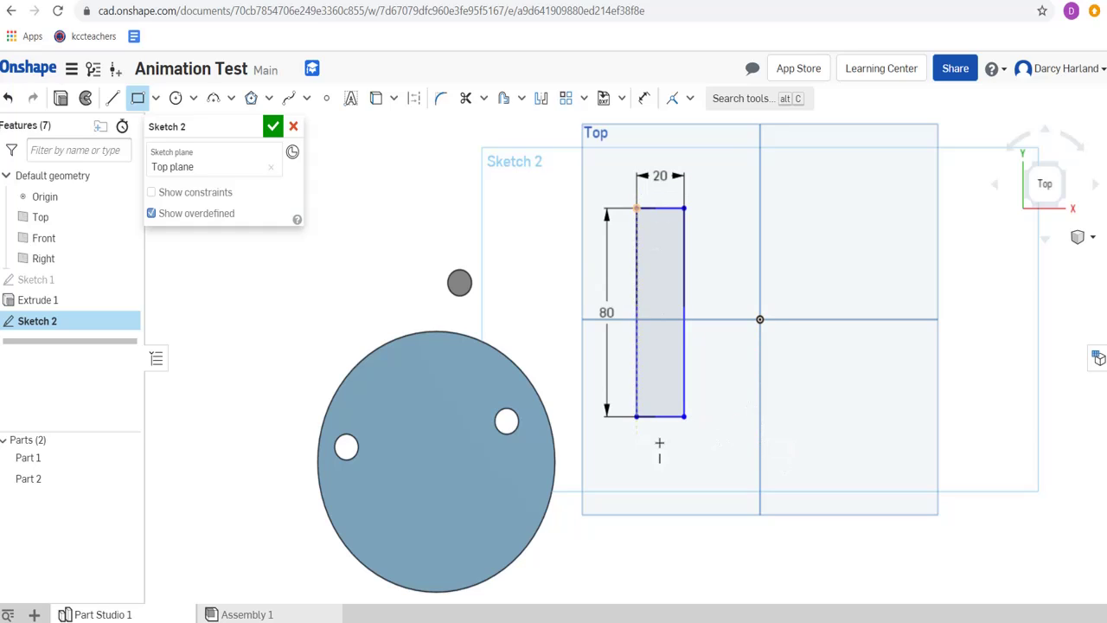
Add a separate rectangle 30 mm wide and 20 mm high on the opposite side of the origin, and finish the sketch.
left_click(773, 395)
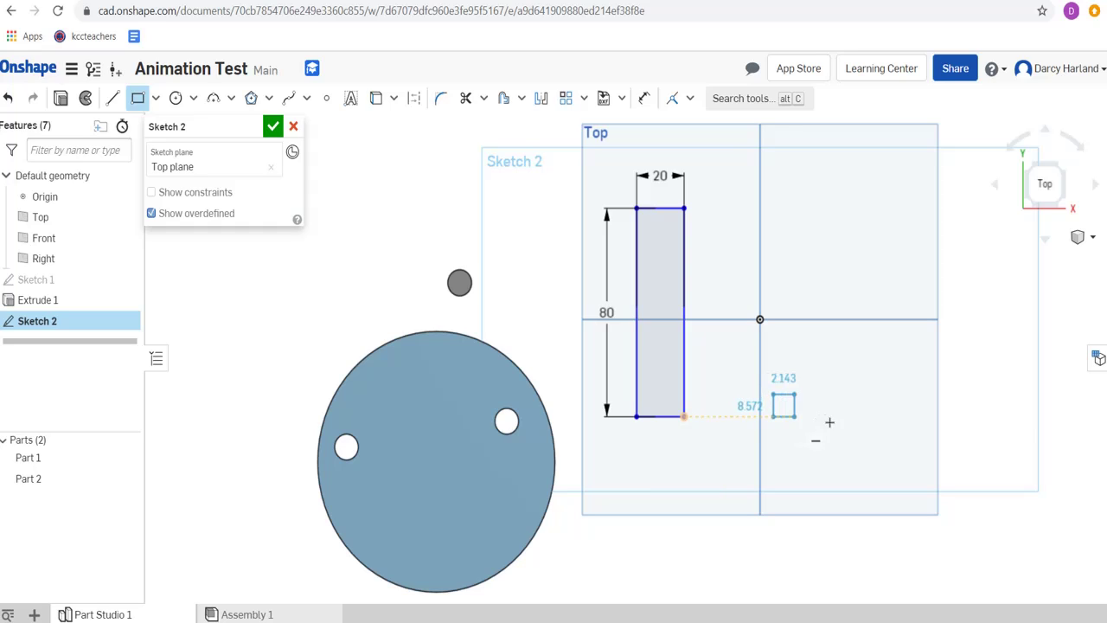
left_click(904, 432)
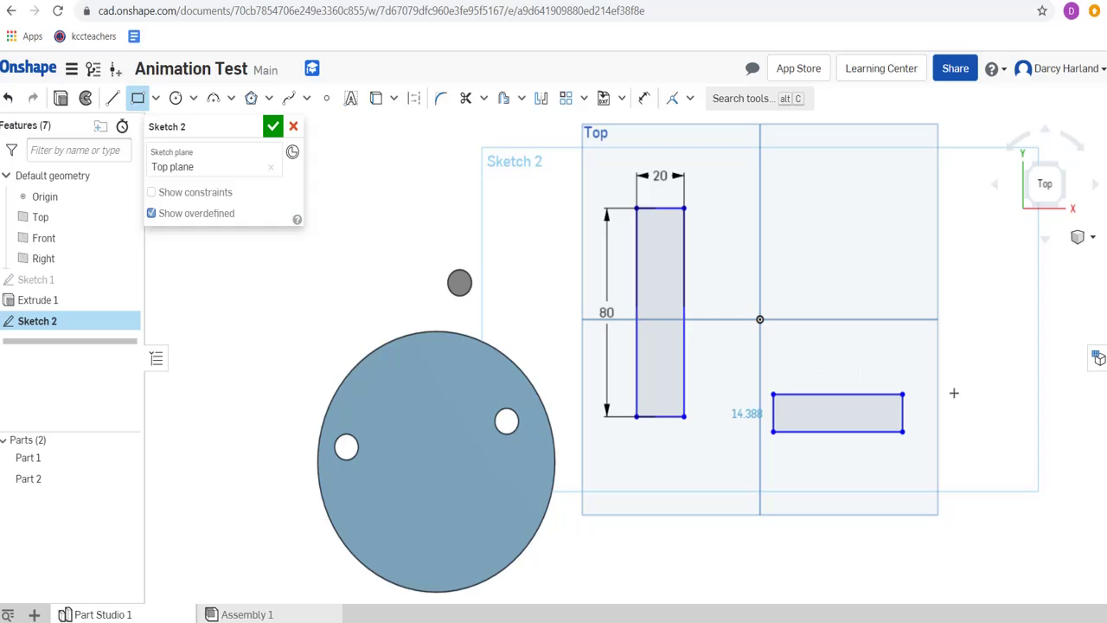
type("30")
key("Return")
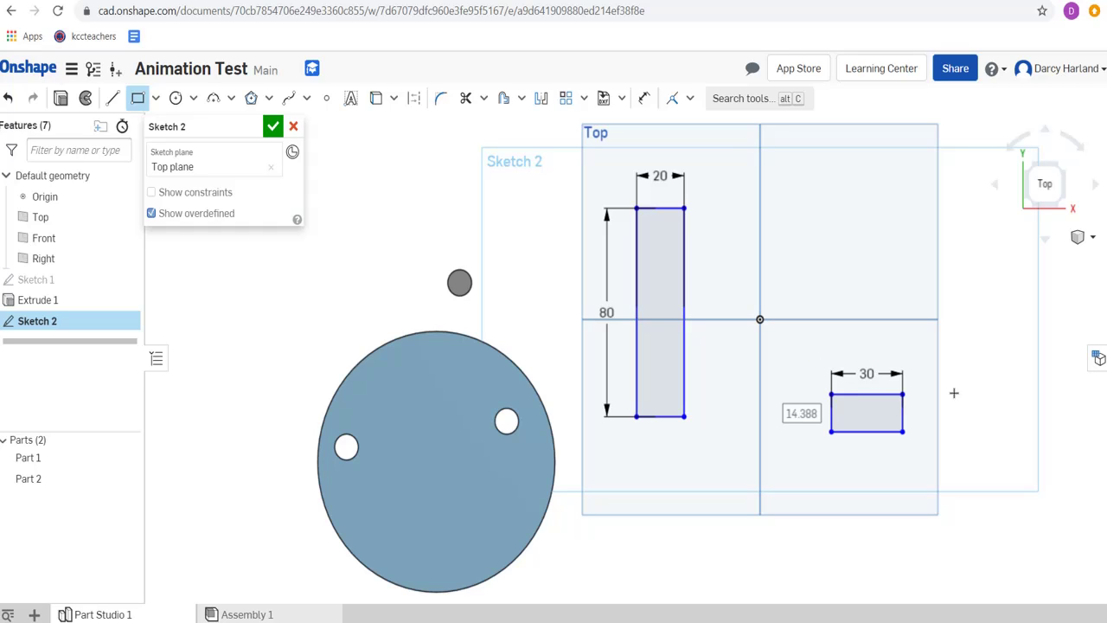
type("20")
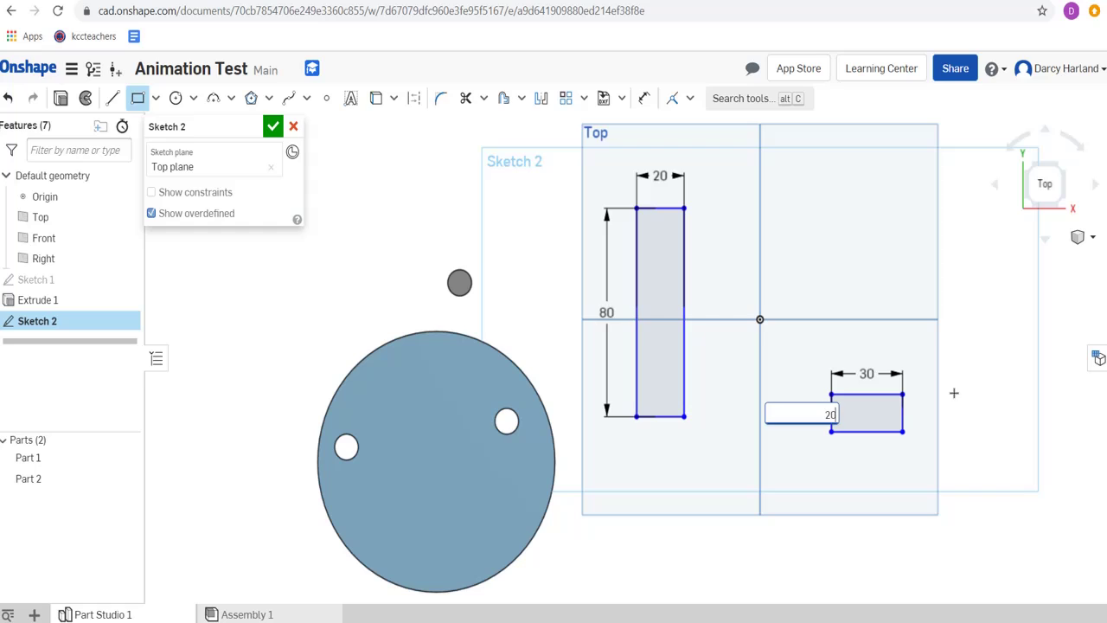
key("Return")
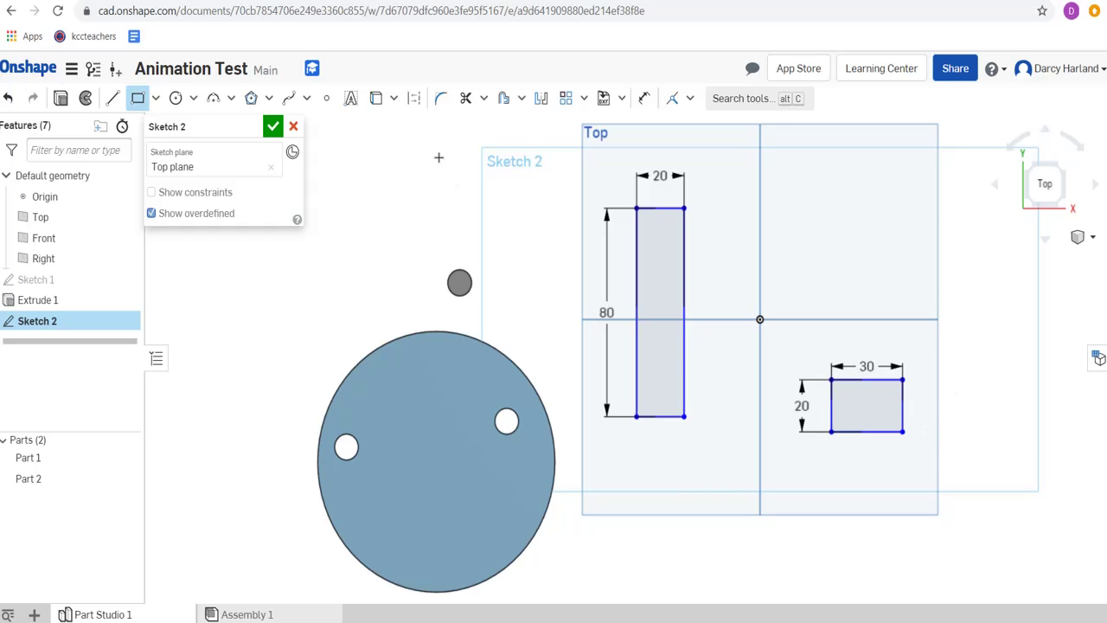
left_click(272, 126)
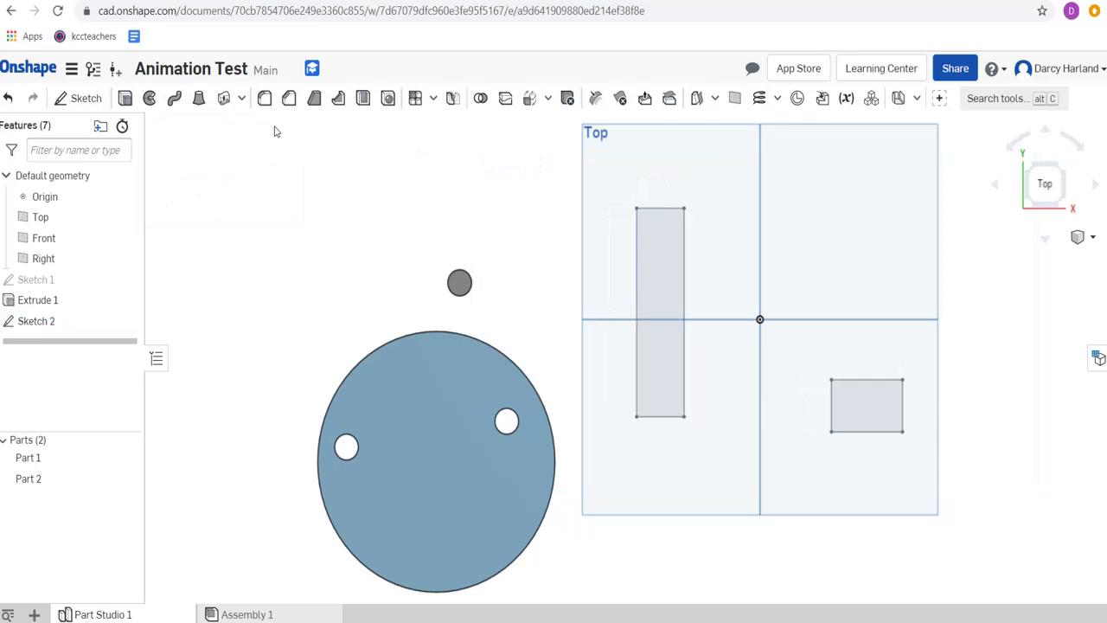
Extrude both sketched rectangles as new solids, 5 mm deep.
left_click(125, 98)
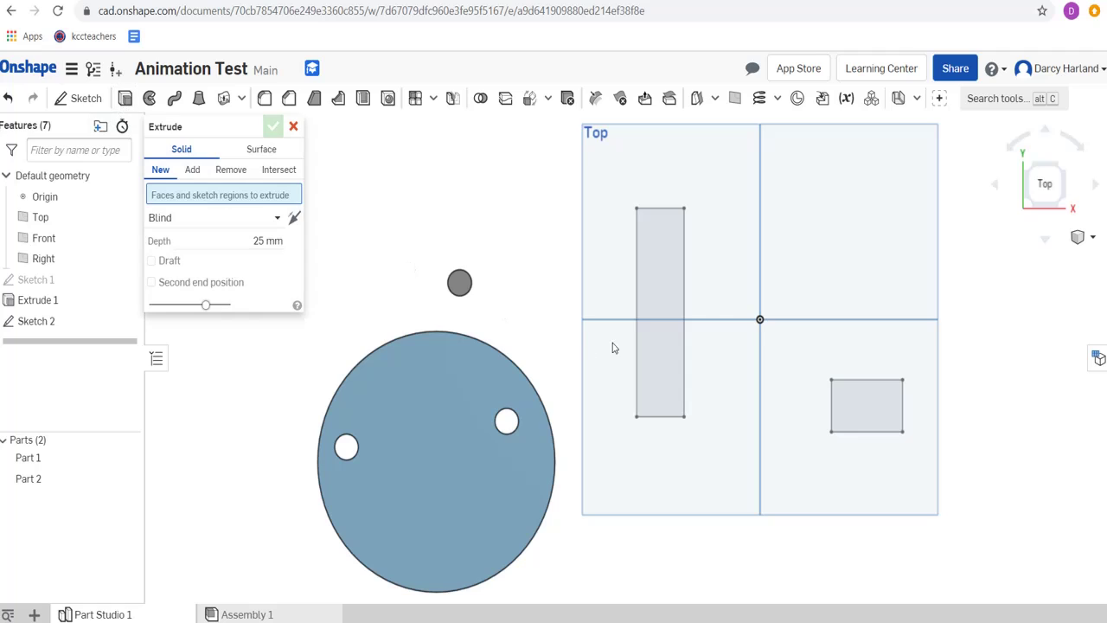
left_click(663, 294)
left_click(858, 411)
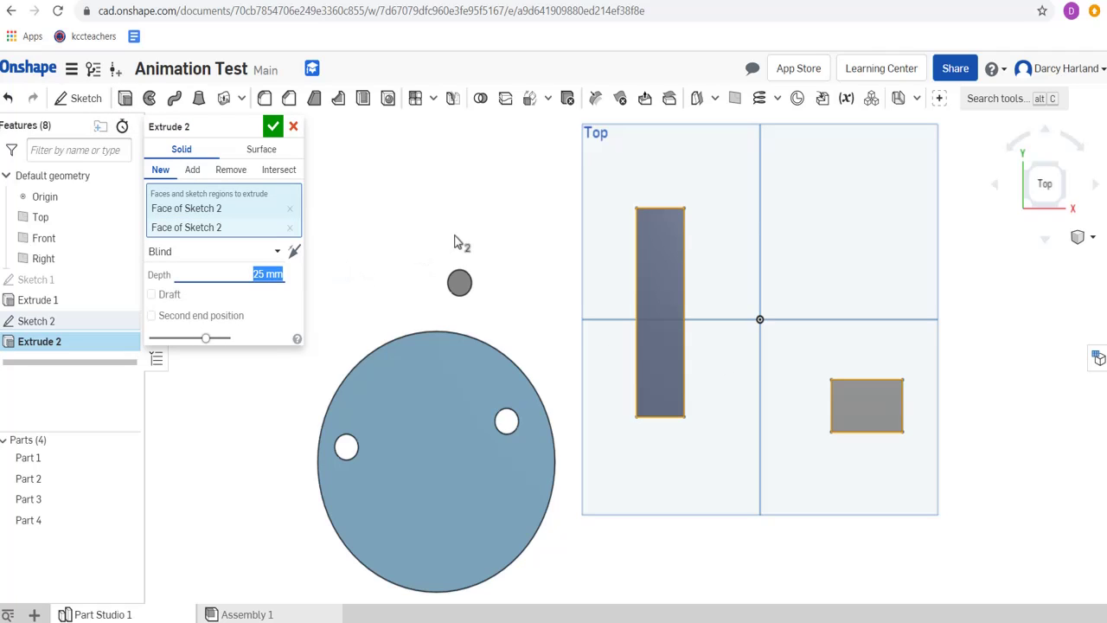
type("5")
left_click(272, 126)
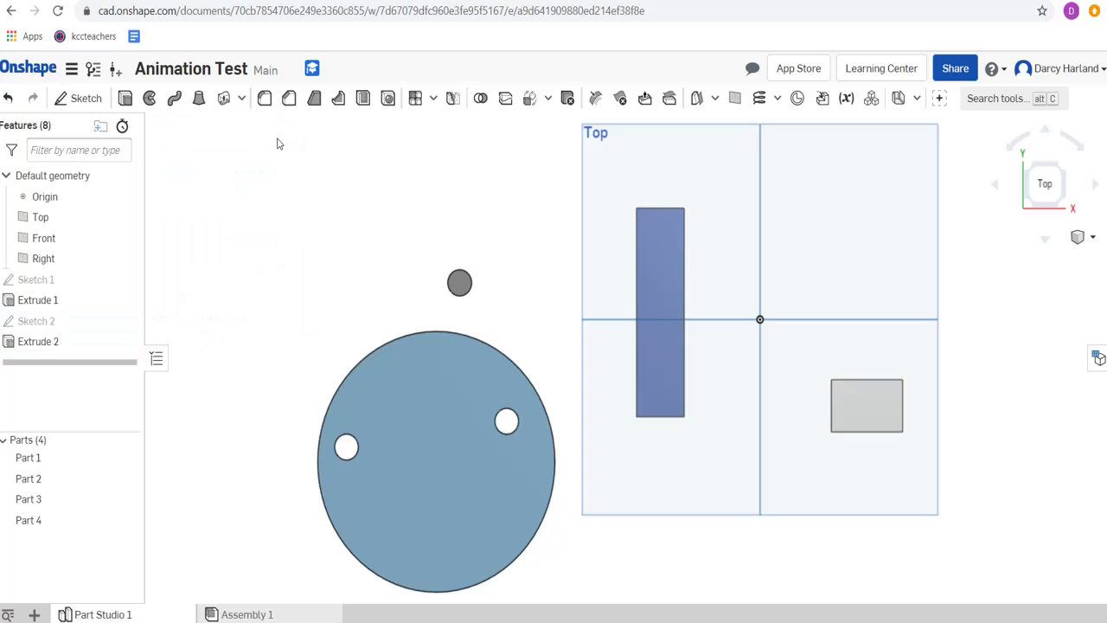
left_click(1062, 169)
left_click(1032, 172)
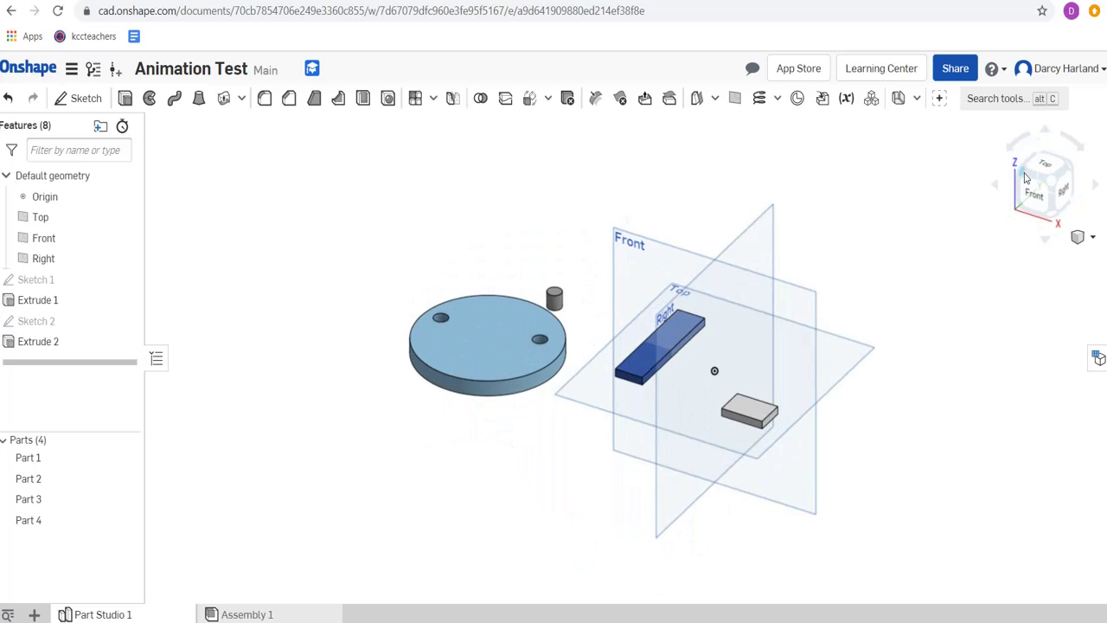
left_click(1048, 169)
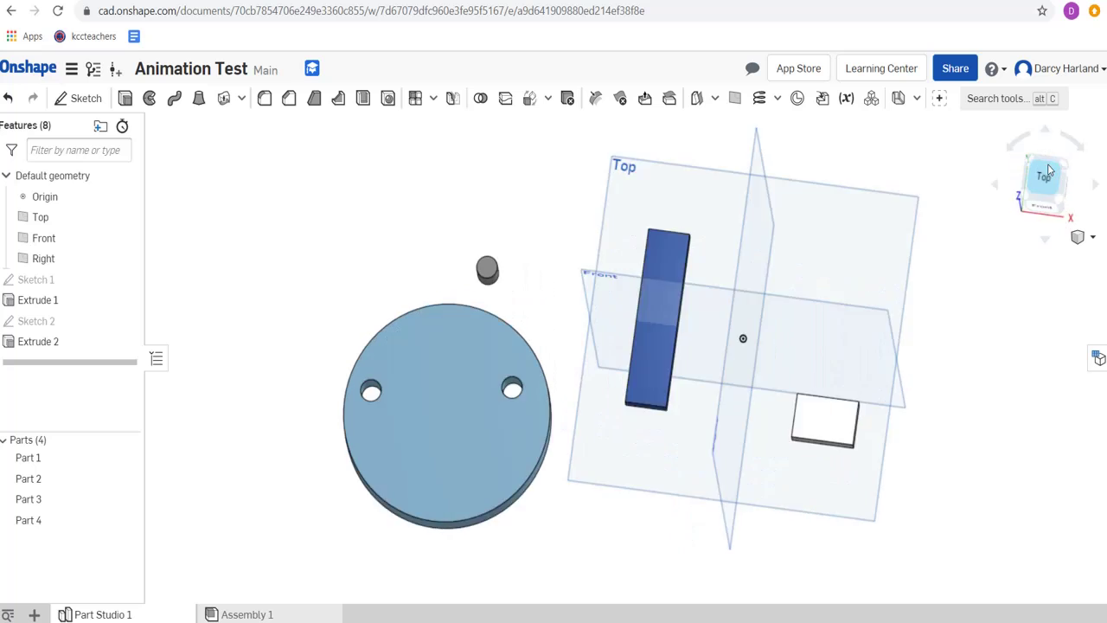
left_click(1067, 171)
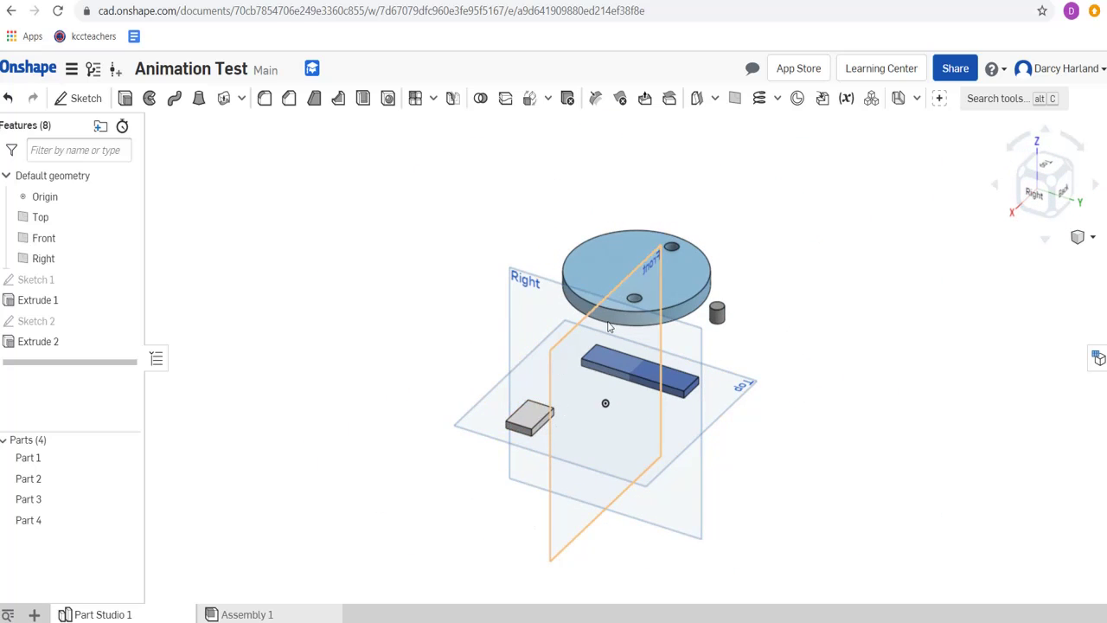
Sketch a 100 mm by 30 mm rectangle on the Top plane, beyond the plane's far corner and clear of the other parts, and finish the sketch.
left_click(1023, 171)
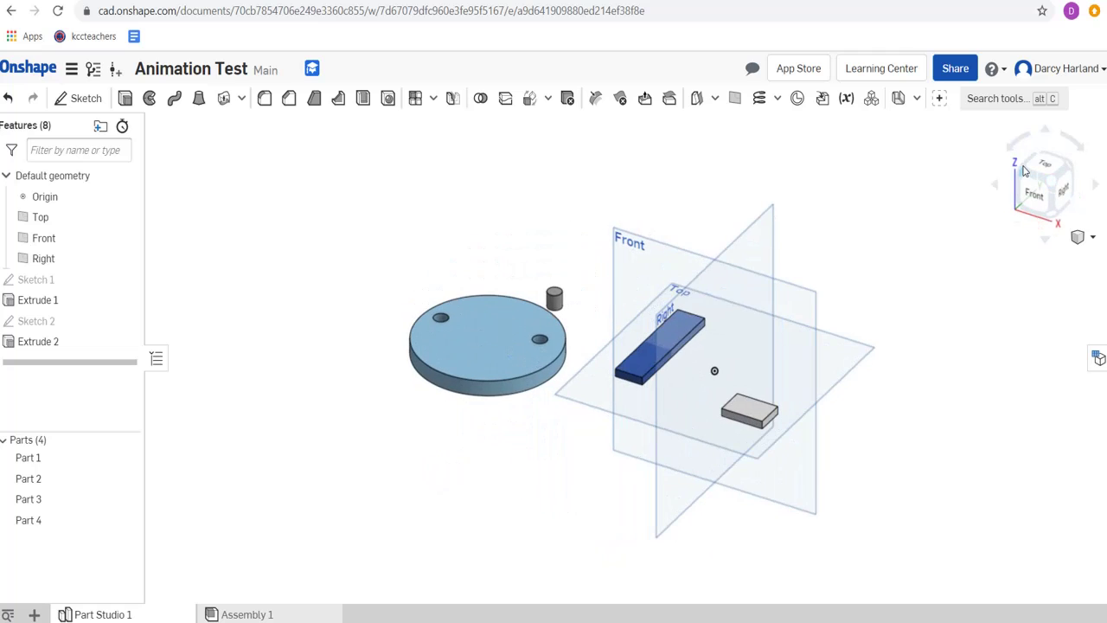
left_click(84, 101)
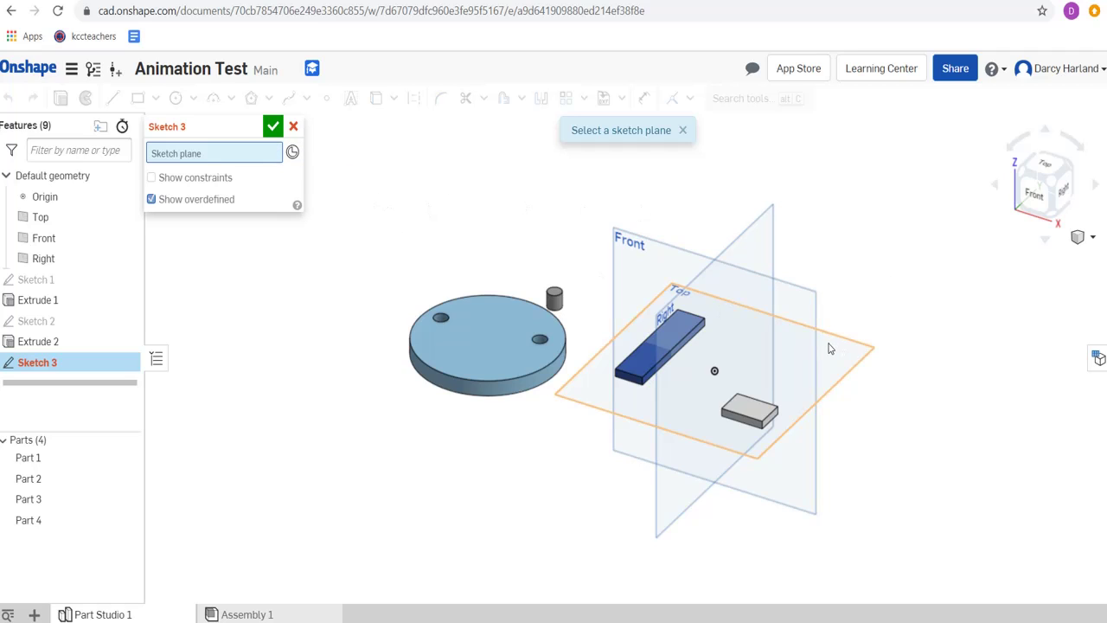
left_click(865, 354)
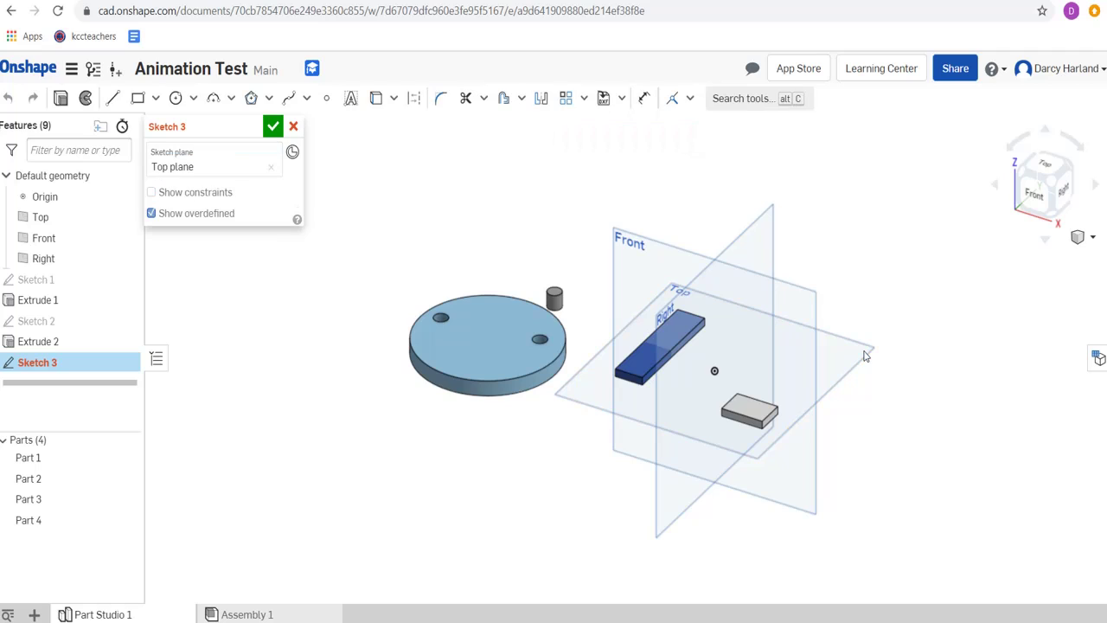
left_click(137, 99)
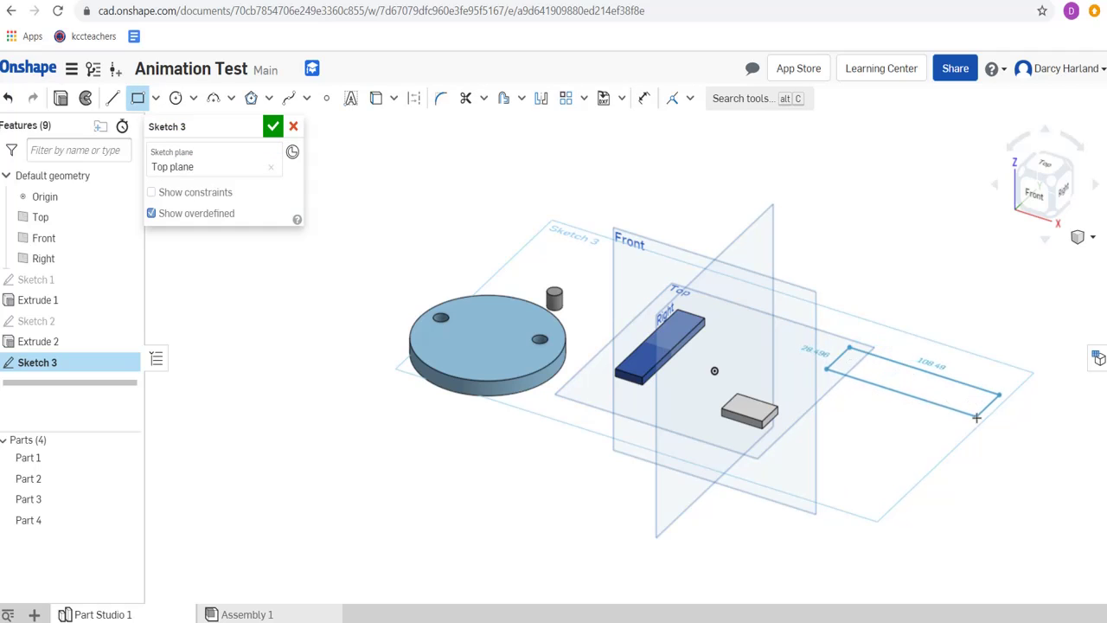
left_click(1001, 396)
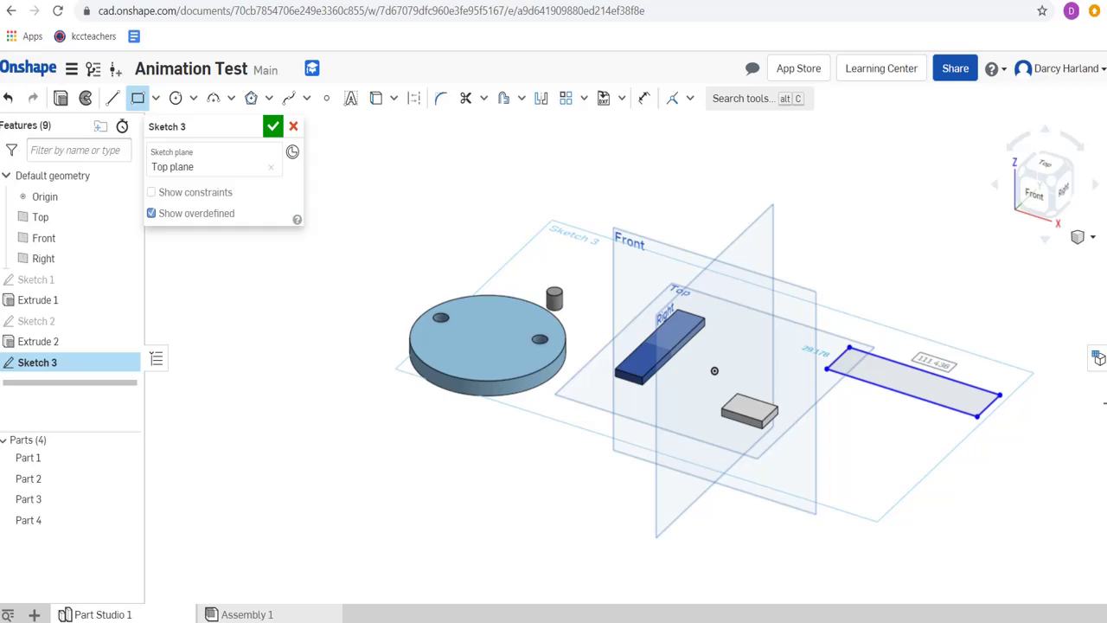
type("100")
key("Return")
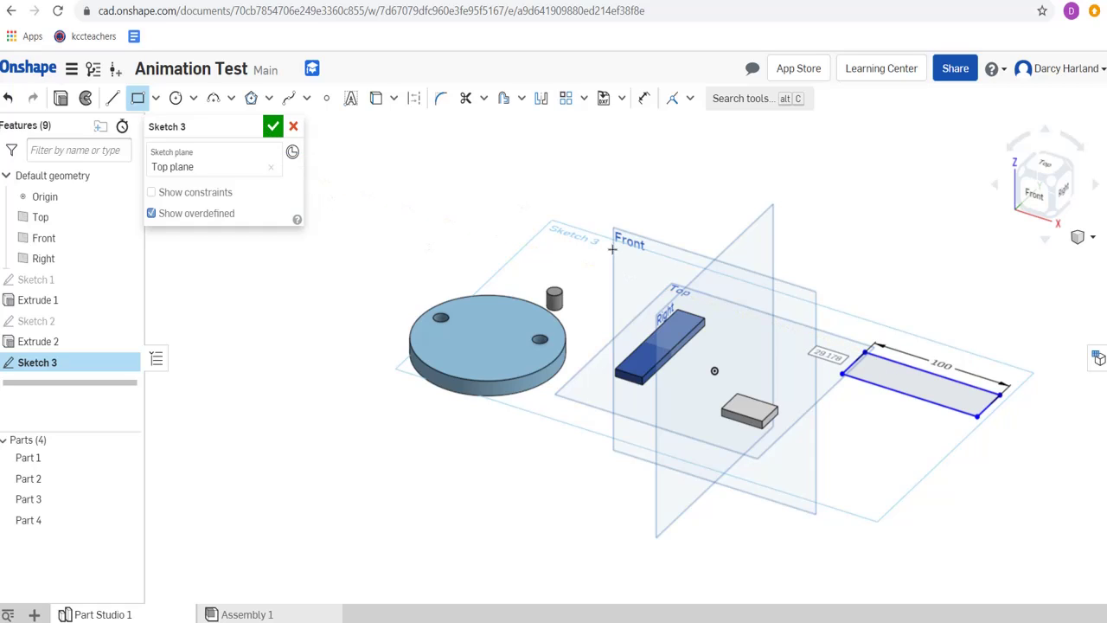
type("30")
key("Return")
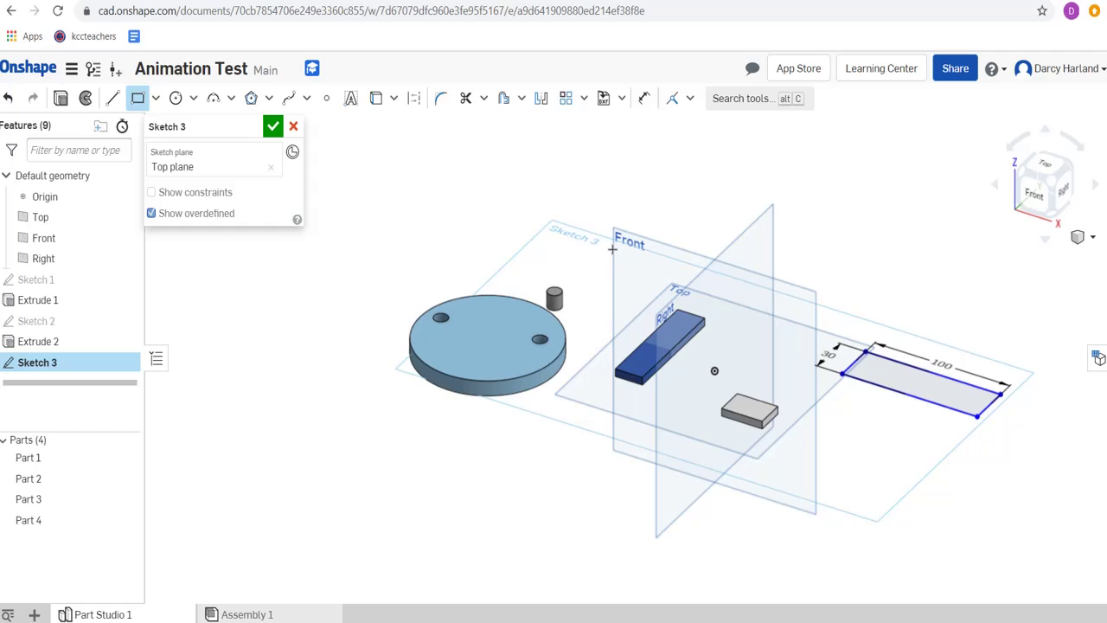
left_click(272, 126)
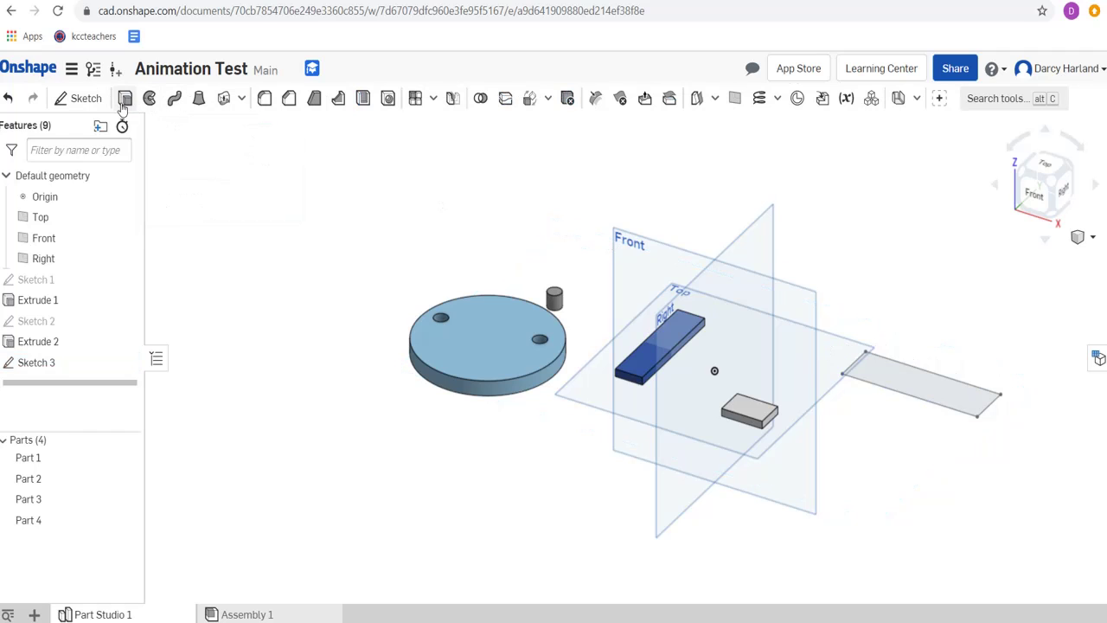
Extrude the 100 mm by 30 mm rectangle as a new solid, 5 mm deep.
key("shift+e")
left_click(915, 383)
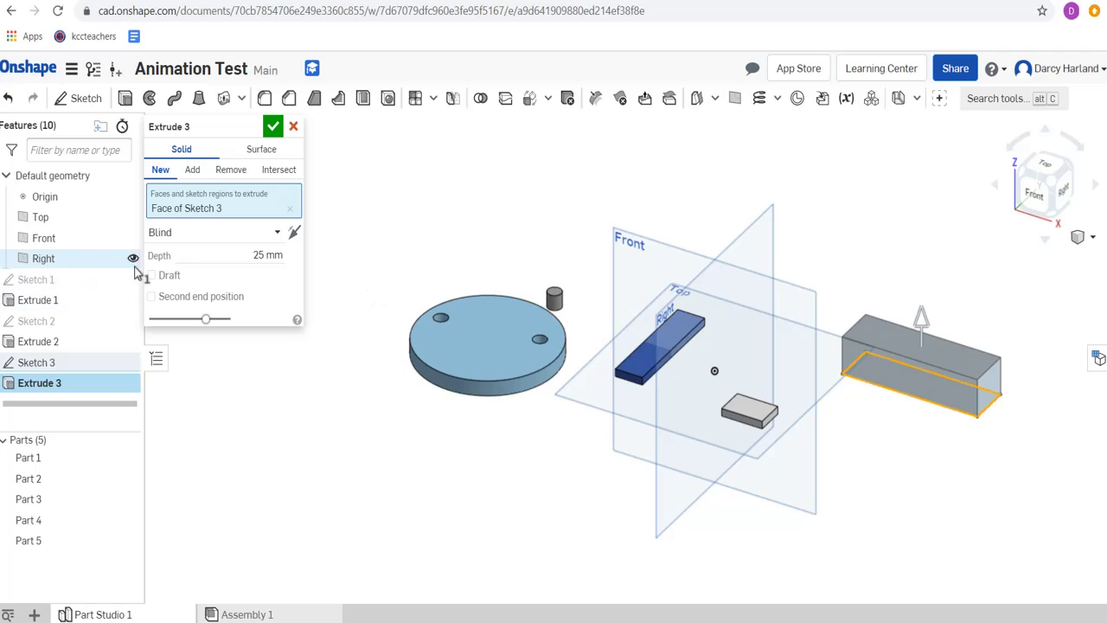
left_click(262, 255)
type("5")
left_click(272, 127)
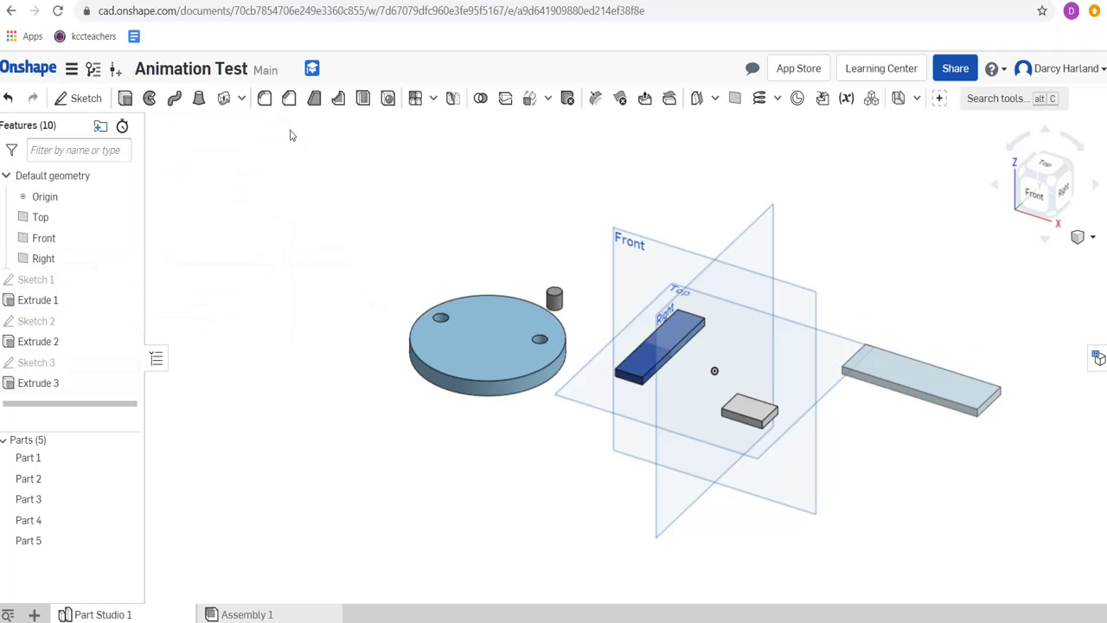
Start a sketch on the 100 mm bar's upper face and try to draw a narrow 100 mm long rectangle along its rear long edge.
left_click(82, 99)
left_click(969, 382)
scroll(1029, 355, "up", 5)
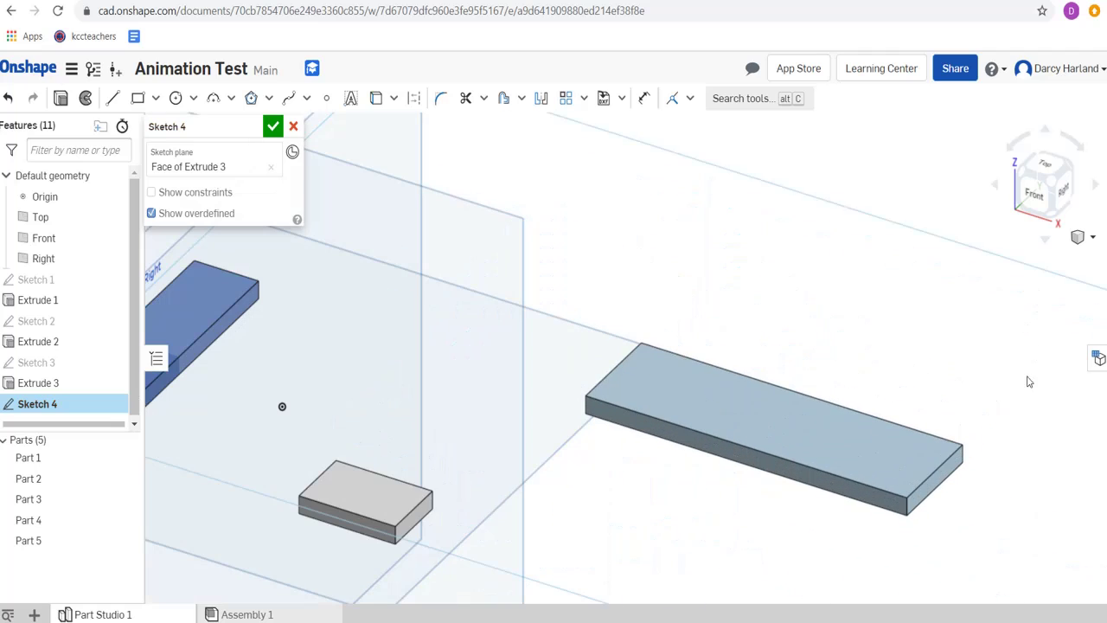
left_click(140, 100)
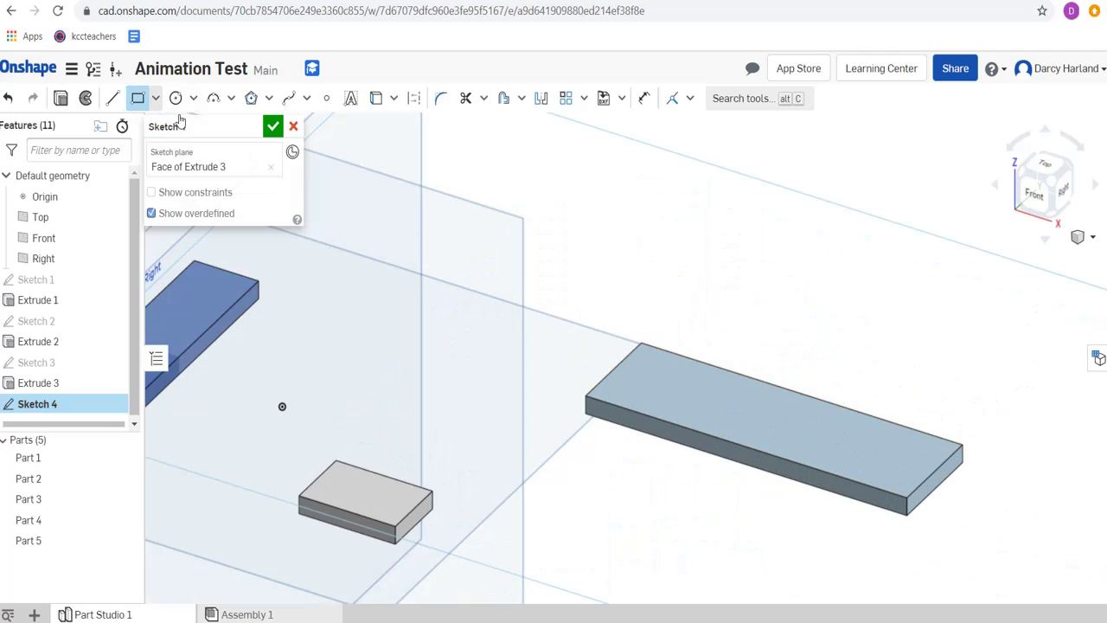
left_click(640, 343)
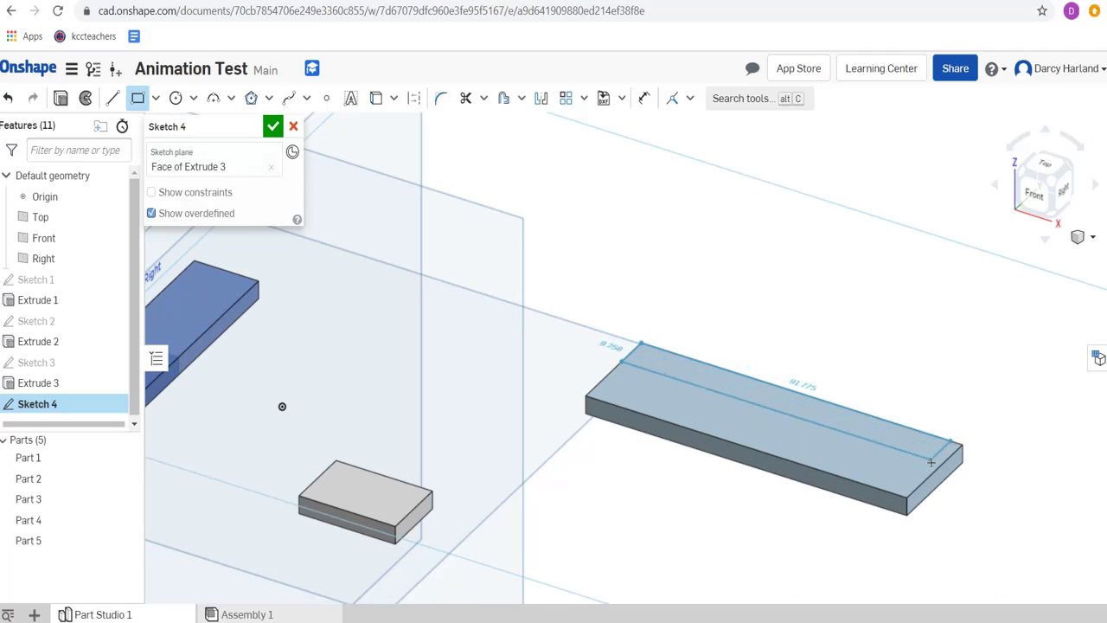
left_click(941, 467)
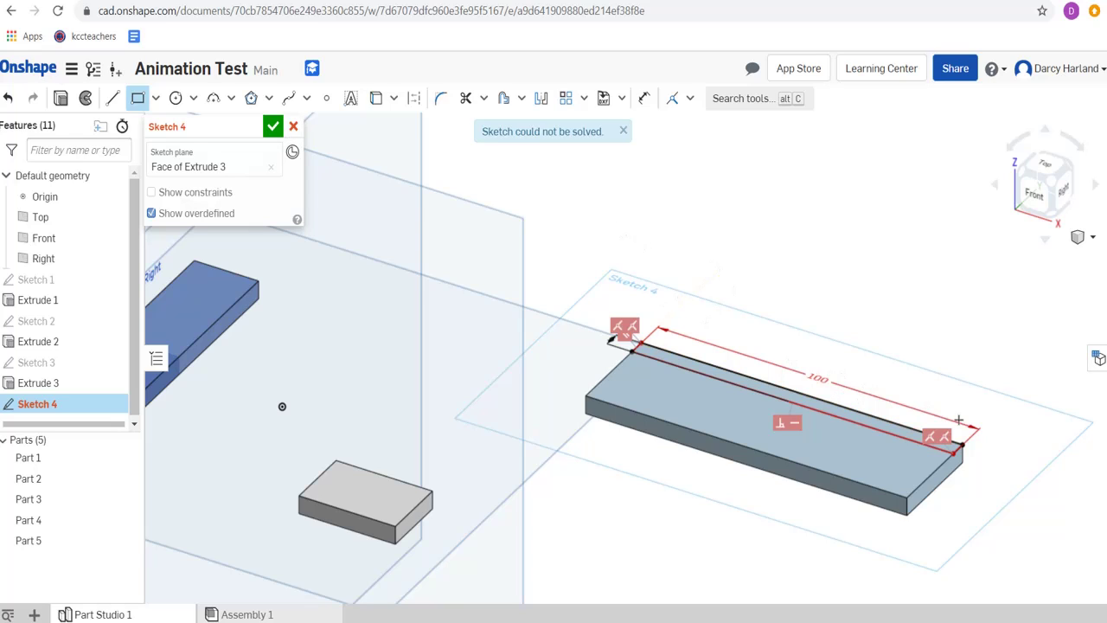
key("Escape")
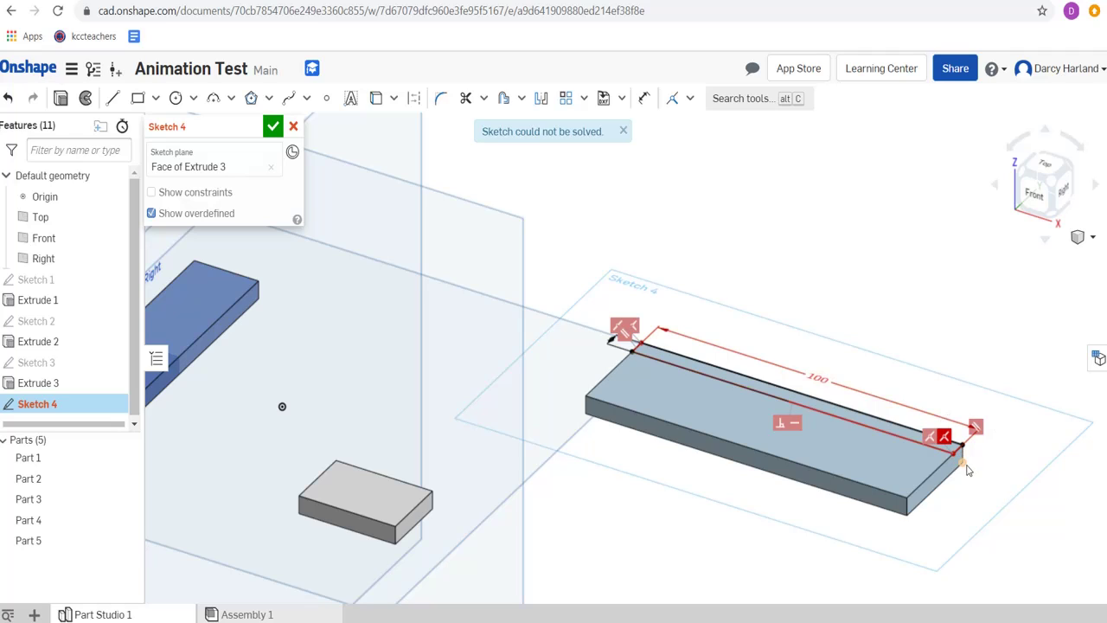
Undo the last constraint that overdefines the narrow strip sketch on the 100 mm bar and finish the sketch.
key("ctrl+z")
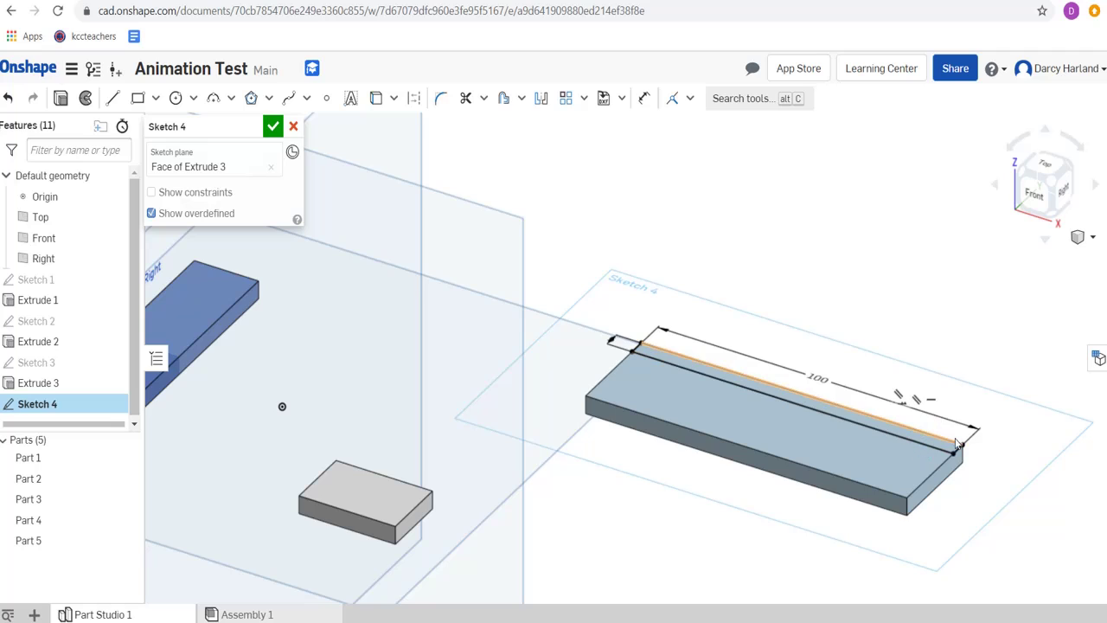
left_click(979, 447)
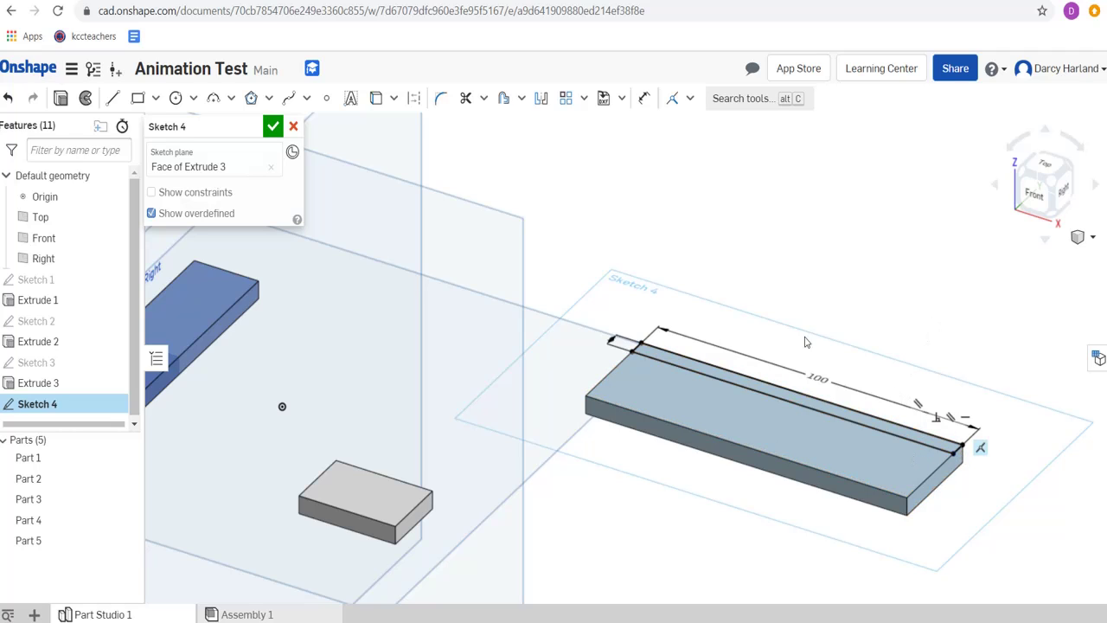
left_click(274, 127)
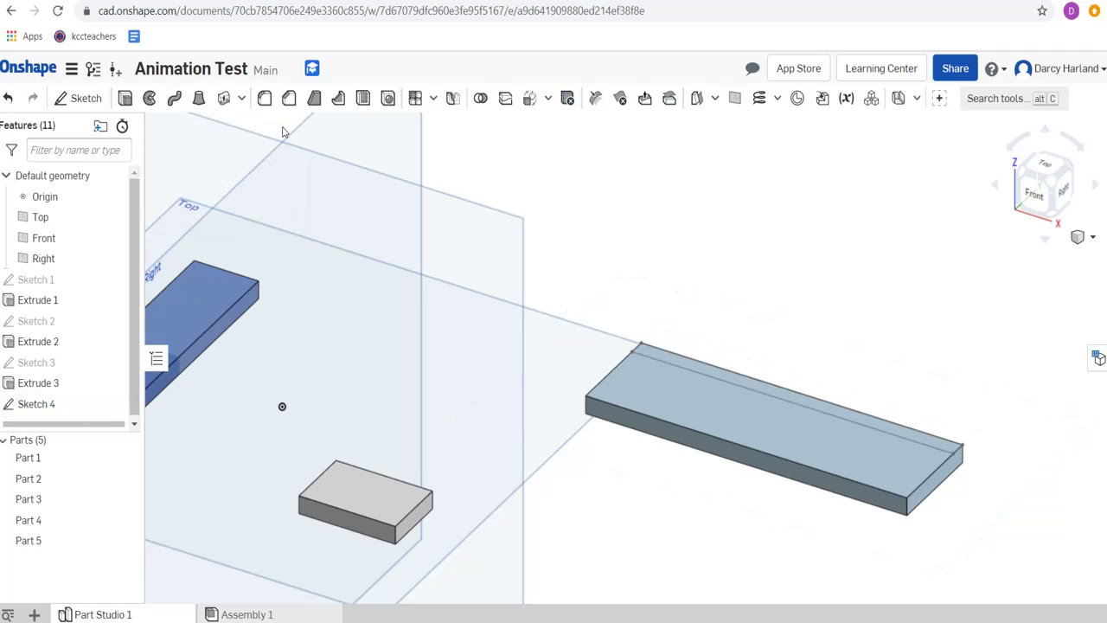
Extrude the narrow strip along the bar's rear edge upward by 5 mm, adding it to the bar.
left_click(118, 99)
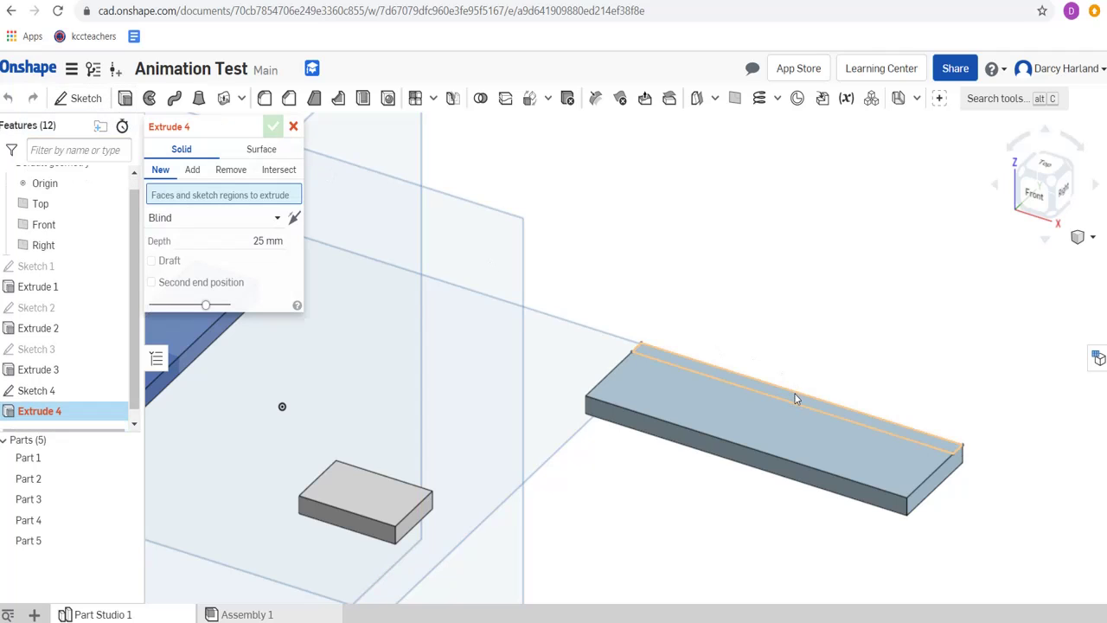
left_click(797, 400)
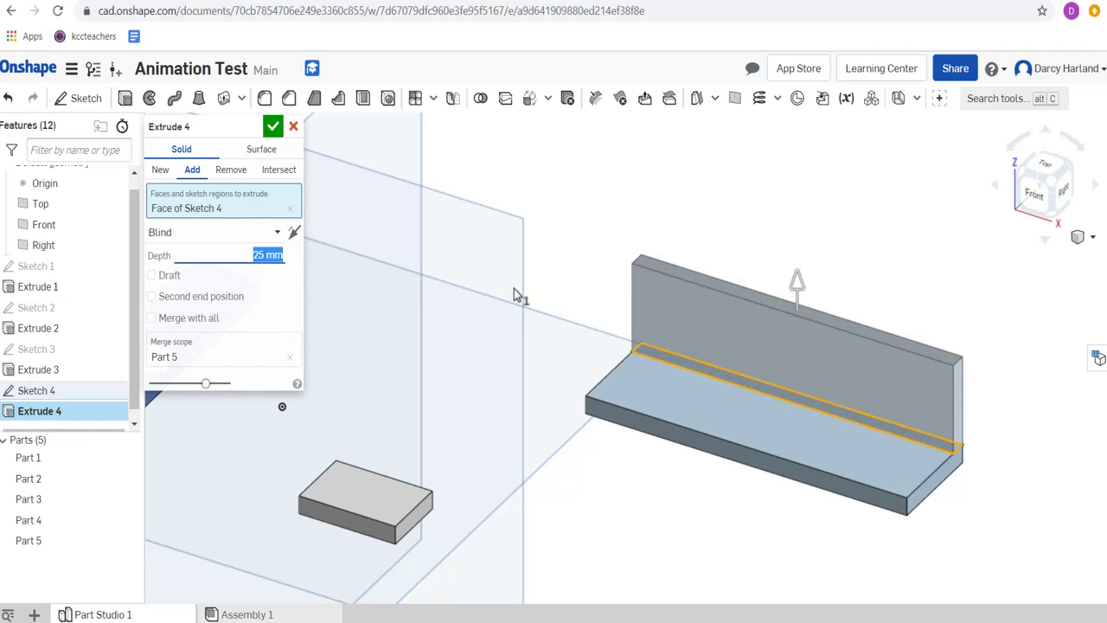
type("5")
key("Return")
left_click(273, 128)
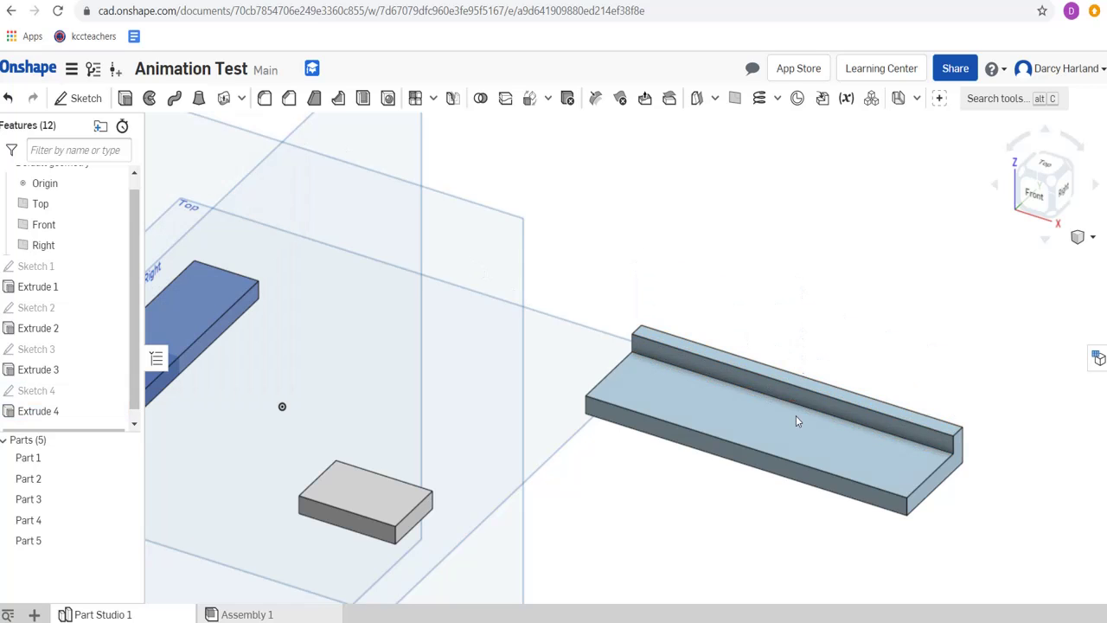
left_click(1061, 176)
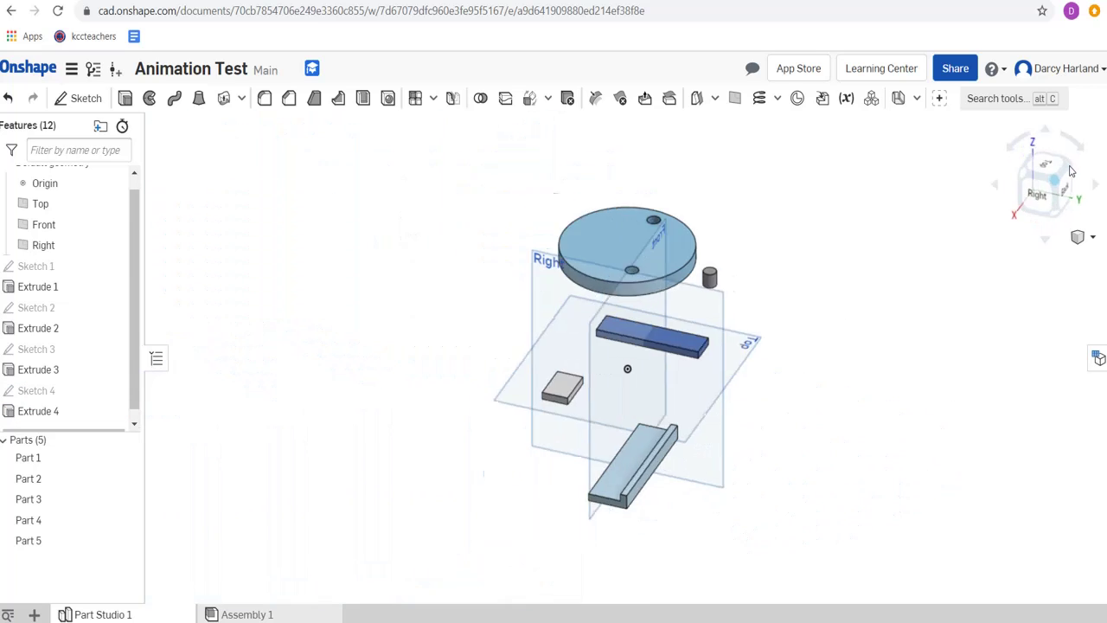
left_click(1028, 174)
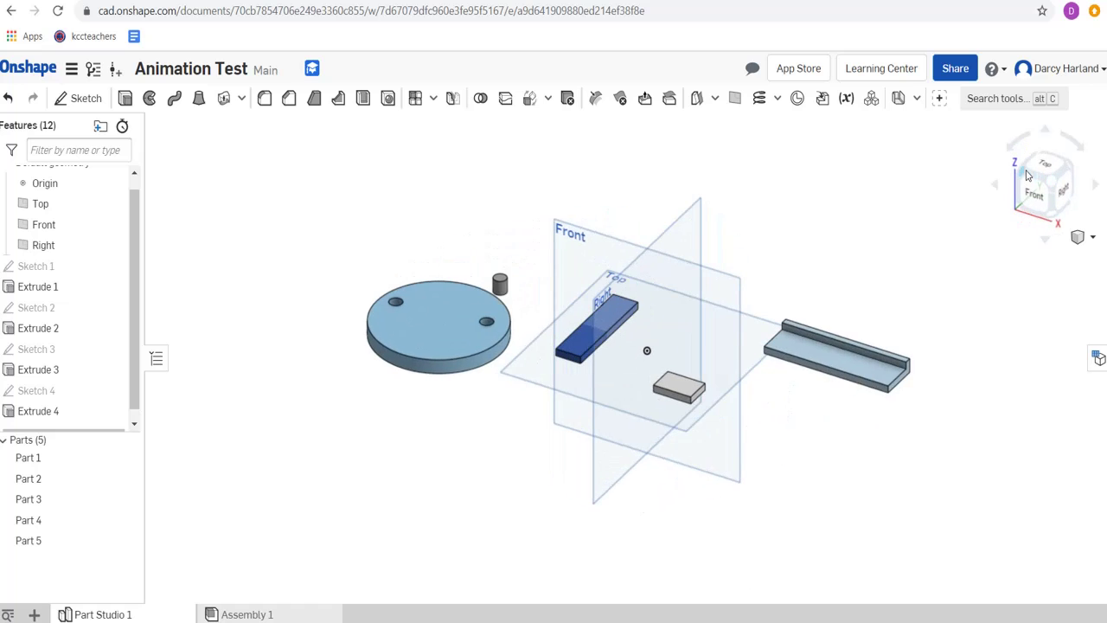
left_click(1047, 164)
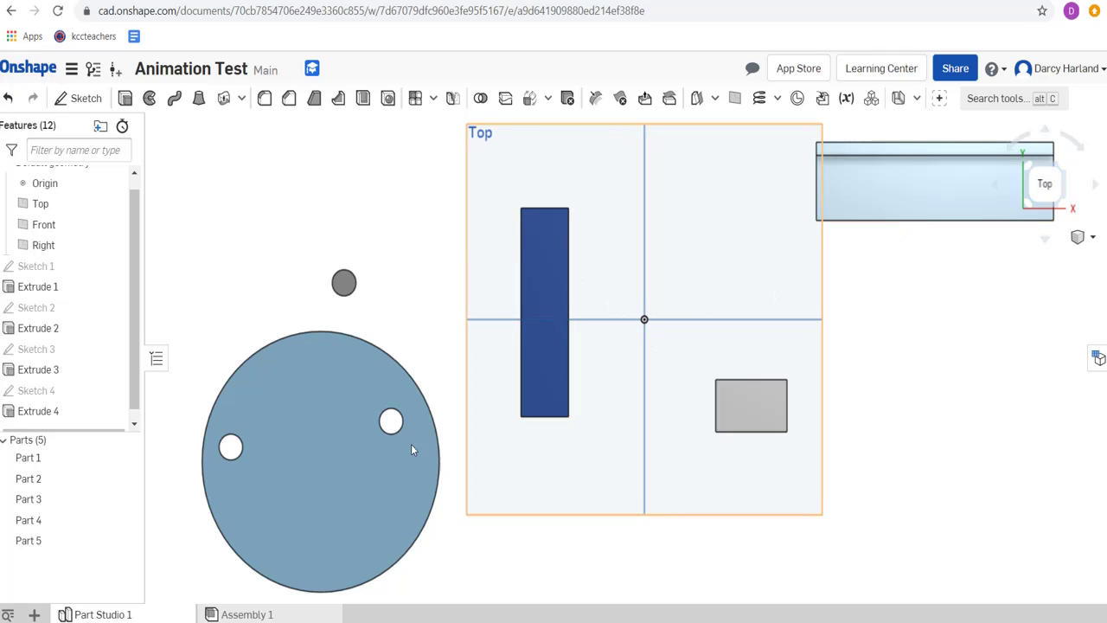
Switch to Assembly 1 and insert all the parts of Part Studio 1.
left_click(249, 614)
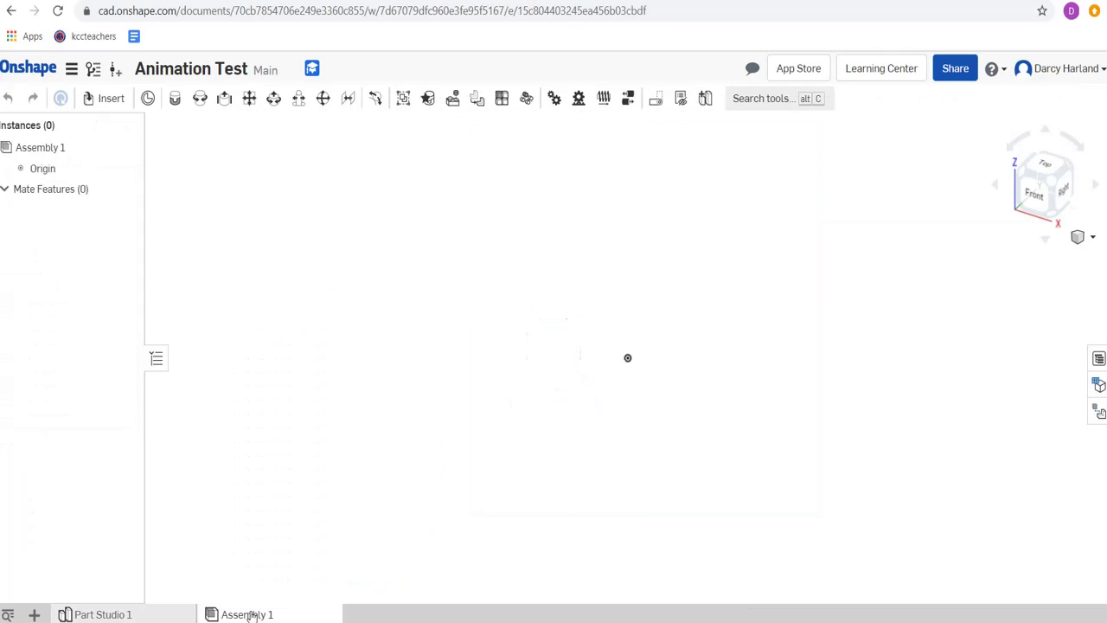
left_click(104, 99)
left_click(216, 325)
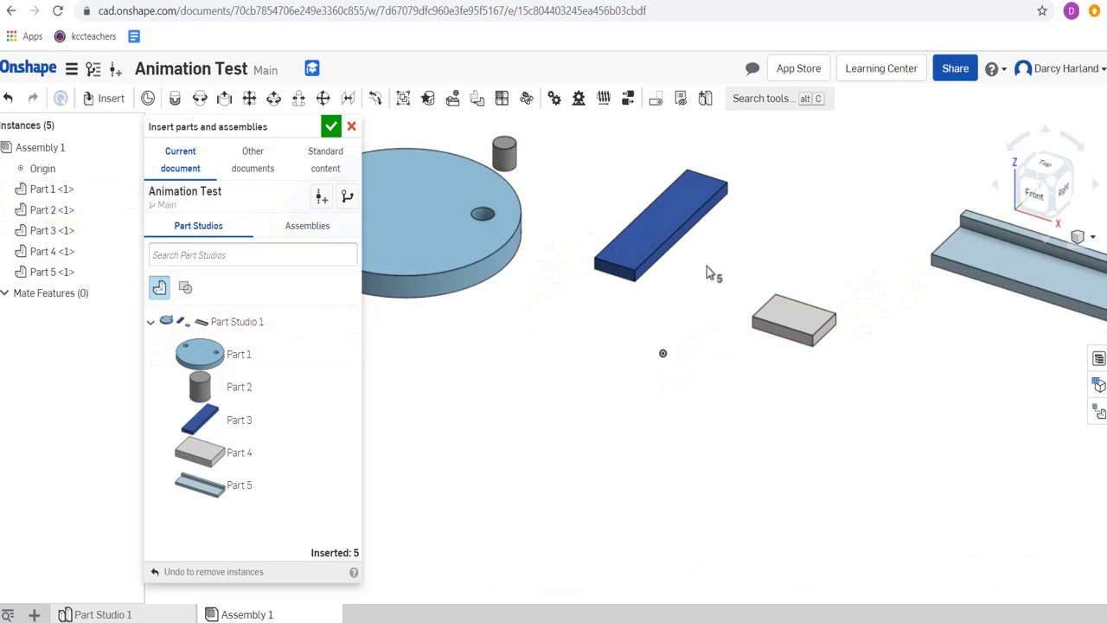
Insert two more copies of the cylindrical pin, Part 2, in the empty space in front of the other parts and finish inserting.
left_click(240, 391)
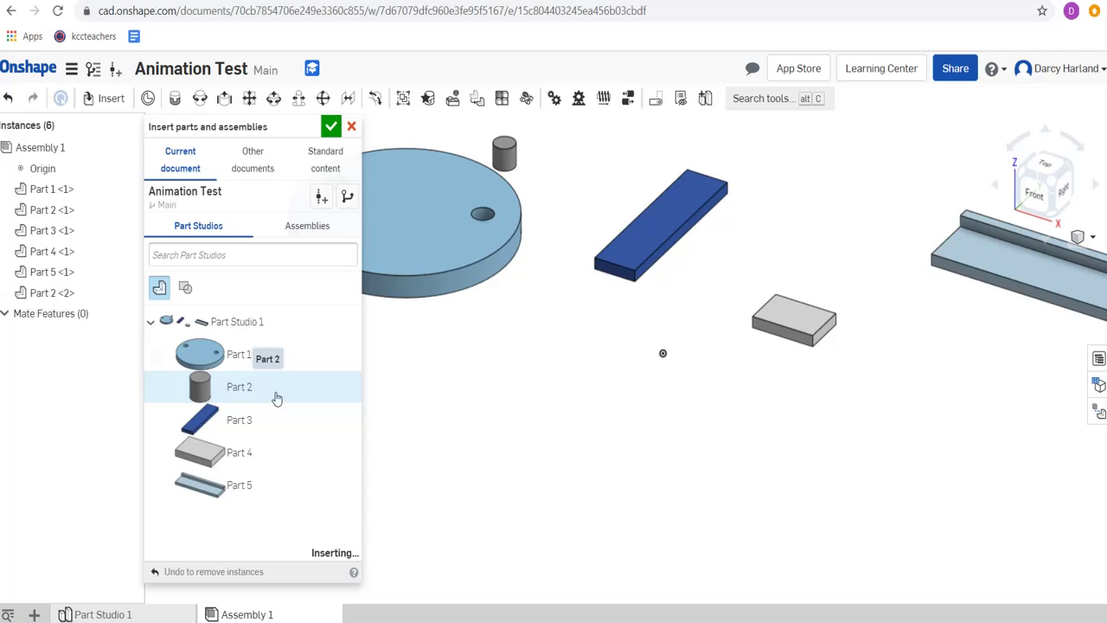
left_click(575, 423)
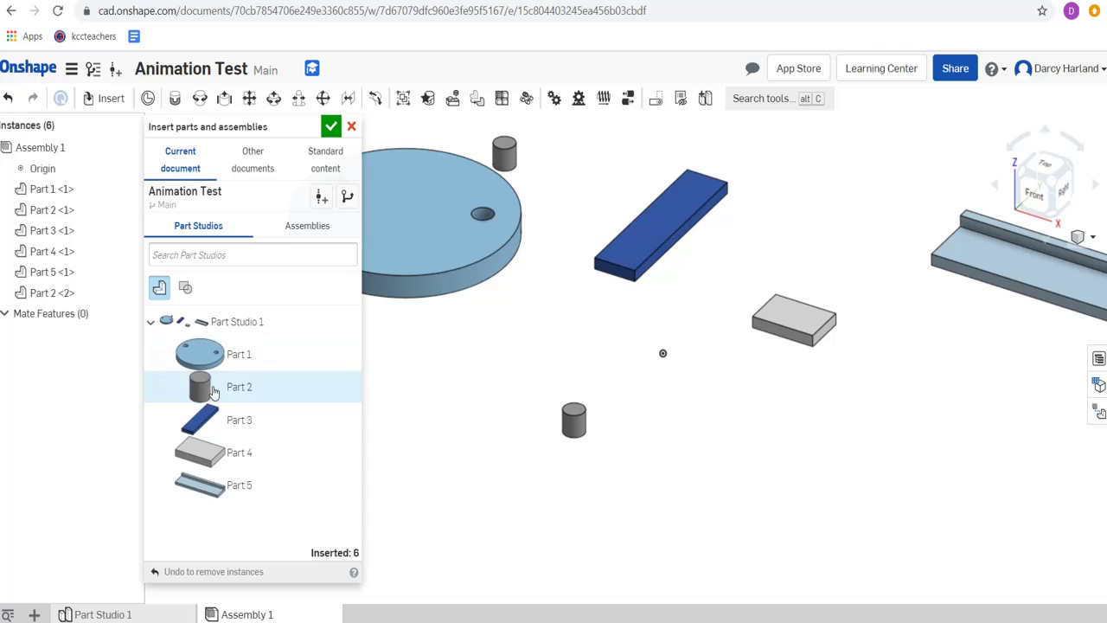
left_click(243, 387)
left_click(704, 419)
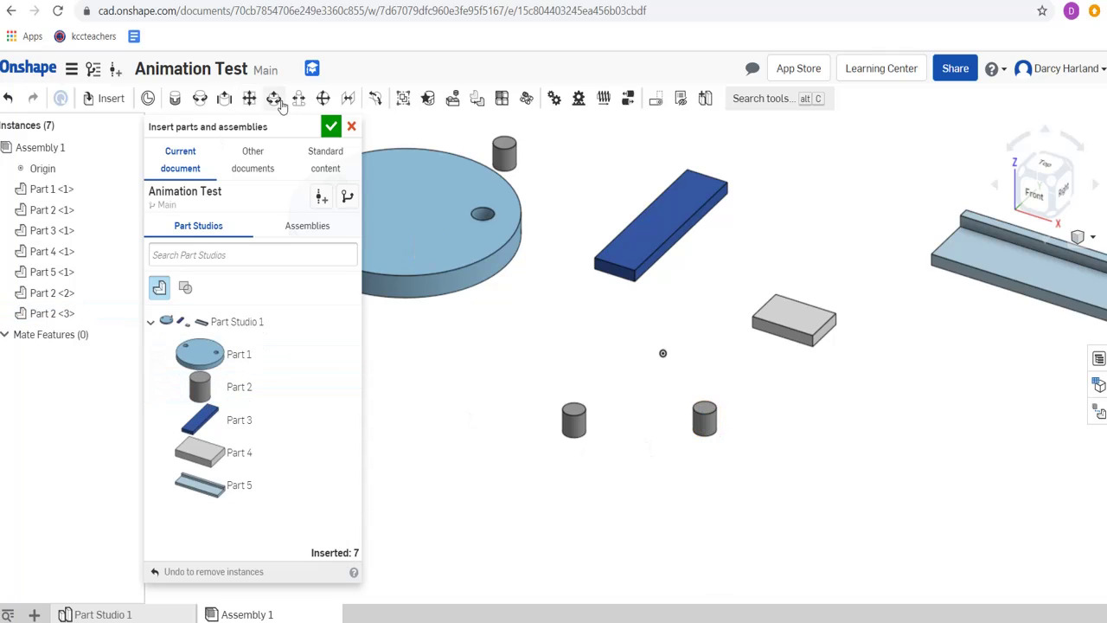
left_click(332, 126)
Start a Slider mate and pick the midpoint of the small grey block's lower rear long edge as the first mate connector.
left_click(1065, 201)
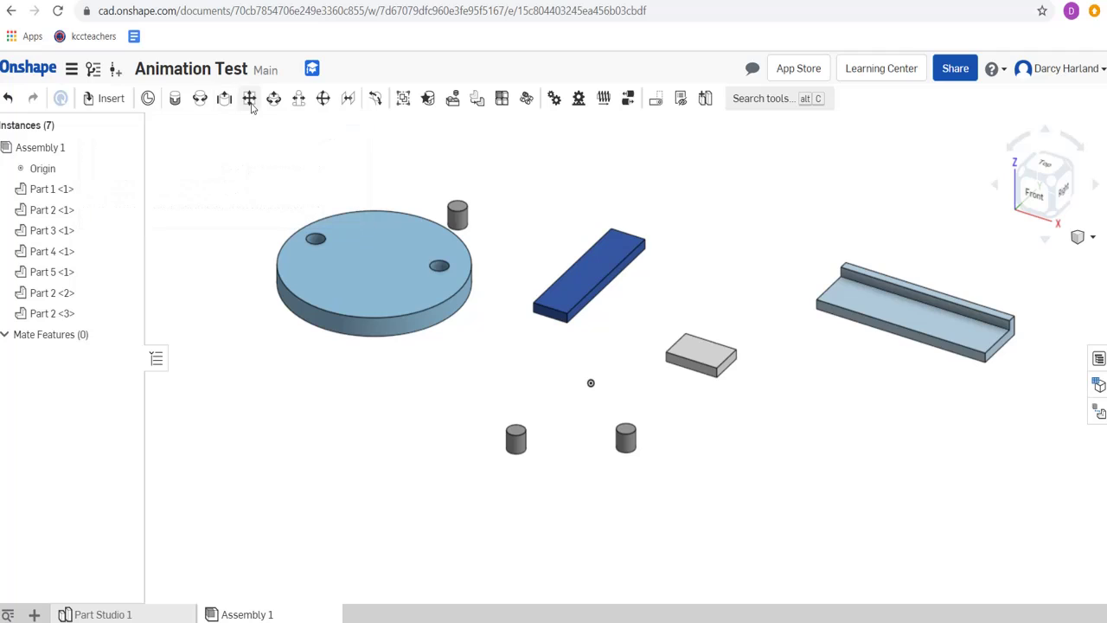
left_click(224, 100)
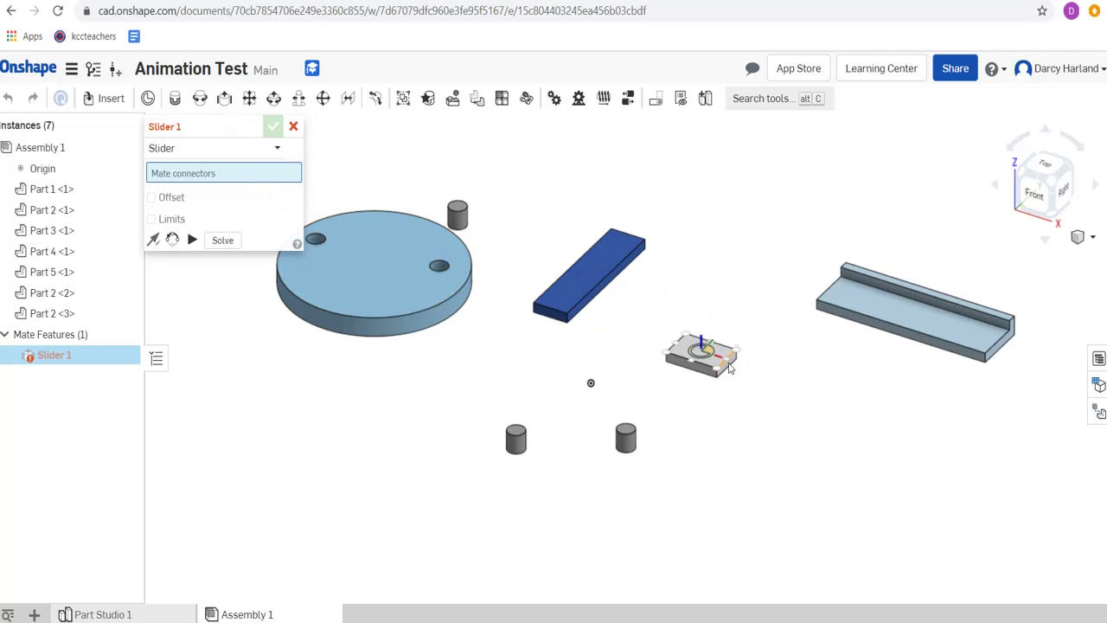
scroll(743, 350, "up", 5)
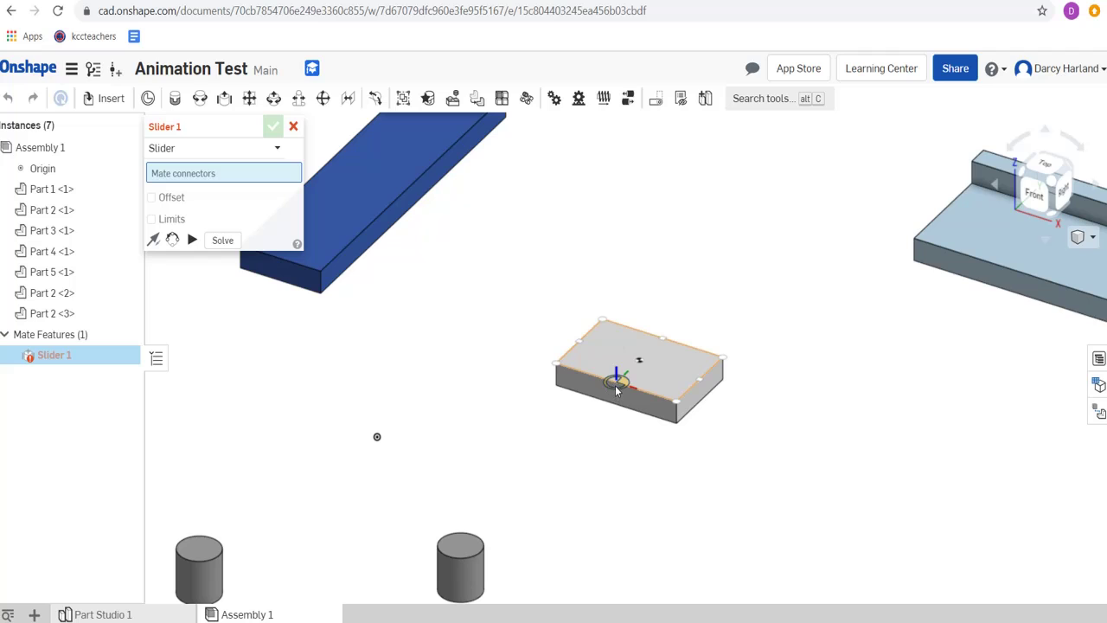
scroll(623, 385, "down", 5)
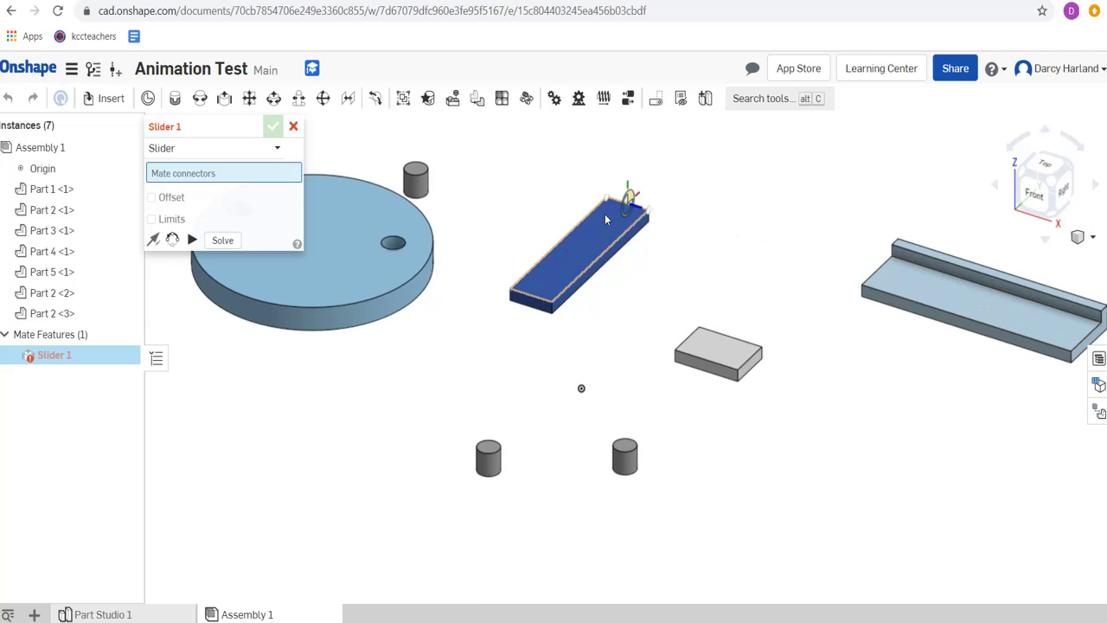
scroll(759, 312, "up", 3)
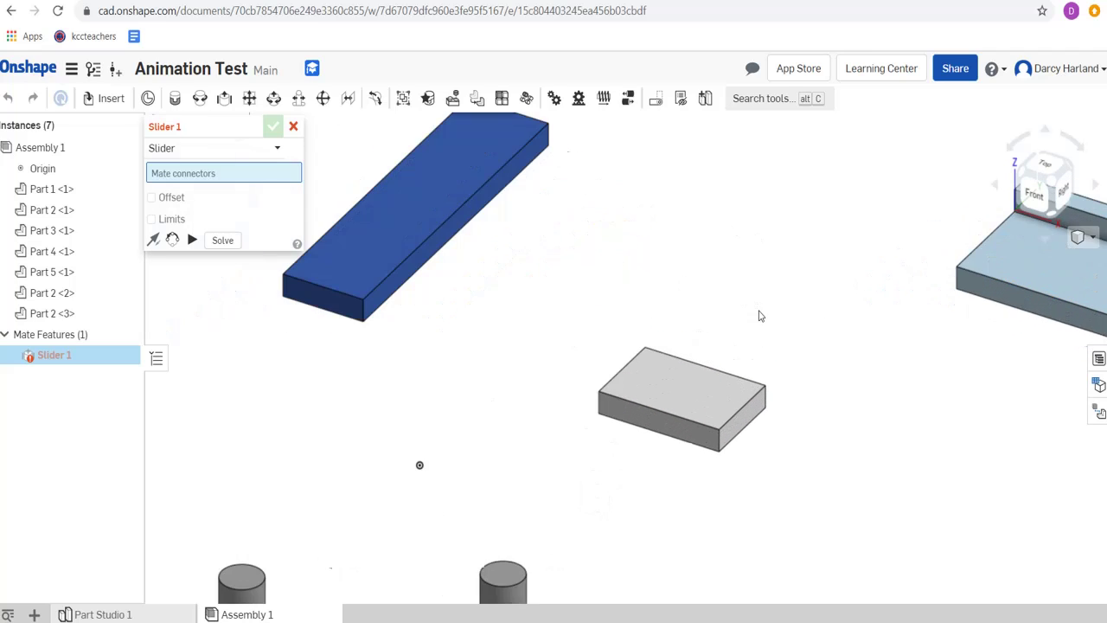
left_click(1072, 171)
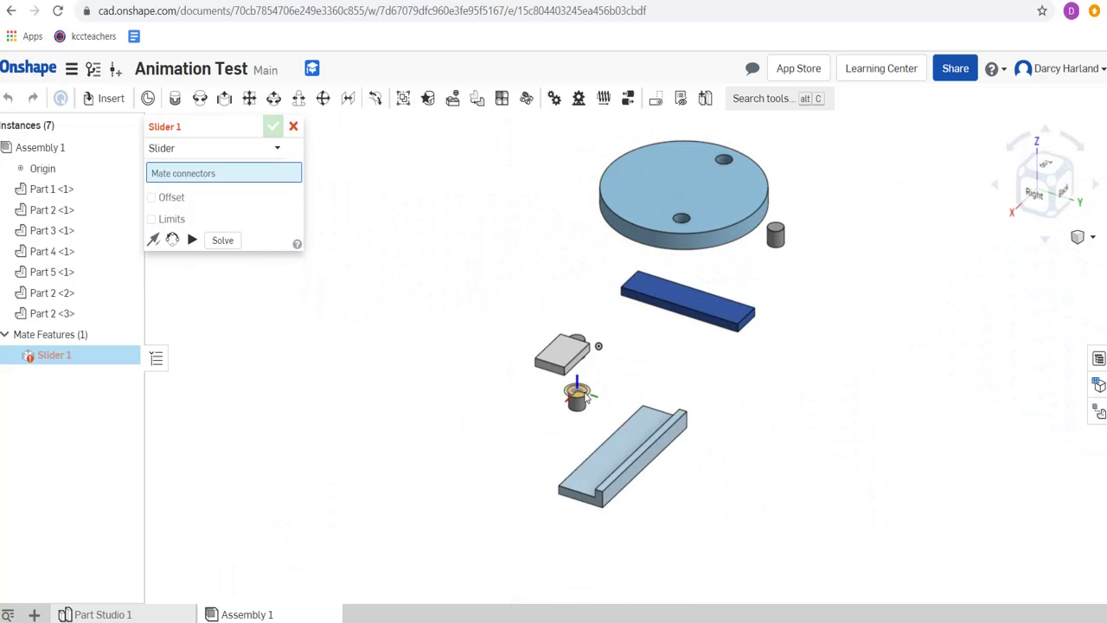
scroll(587, 327, "up", 3)
scroll(587, 327, "up", 4)
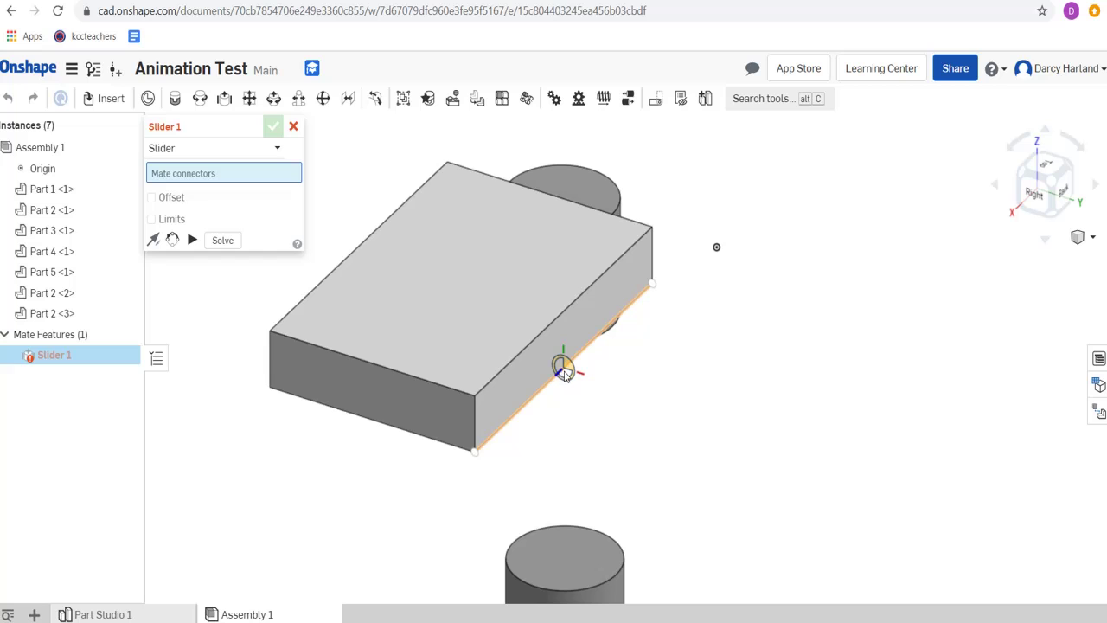
left_click(564, 372)
scroll(594, 372, "down", 5)
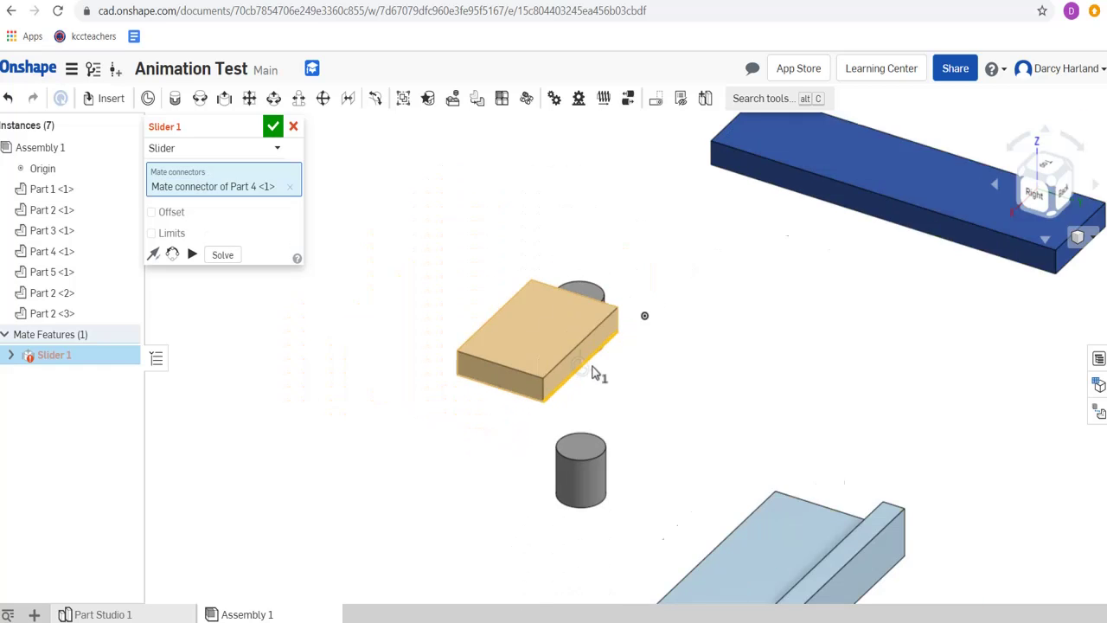
Complete the Slider mate at the midpoint of the bar's inner edge, where the raised lip meets the base, and leave the mate command.
left_click(1016, 199)
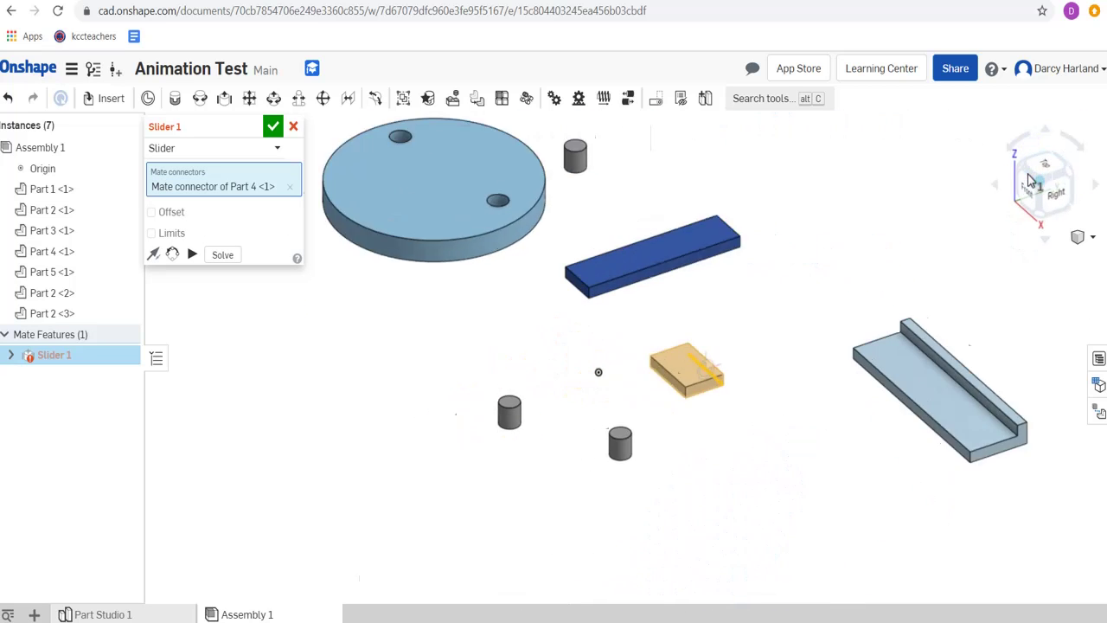
scroll(899, 337, "up", 5)
scroll(899, 339, "up", 3)
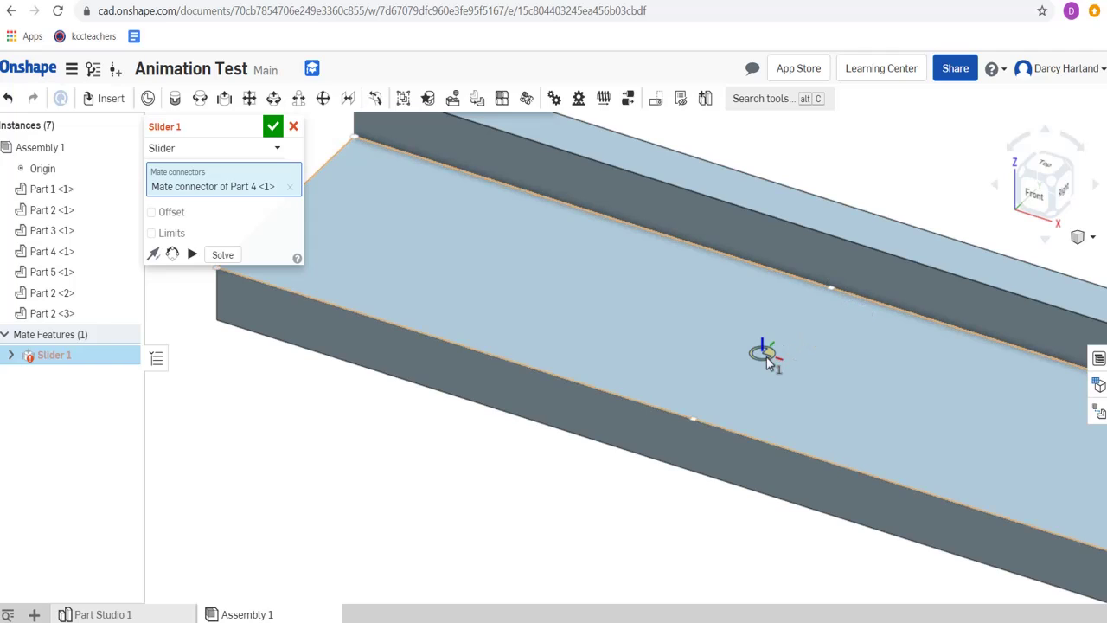
left_click(833, 288)
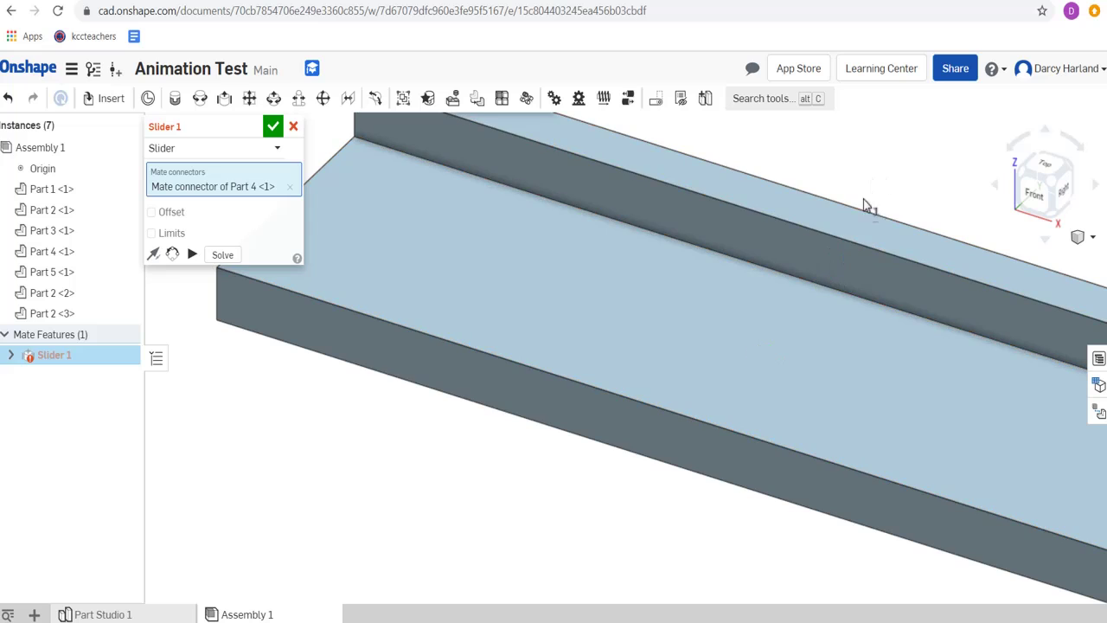
left_click(845, 292)
scroll(848, 294, "down", 5)
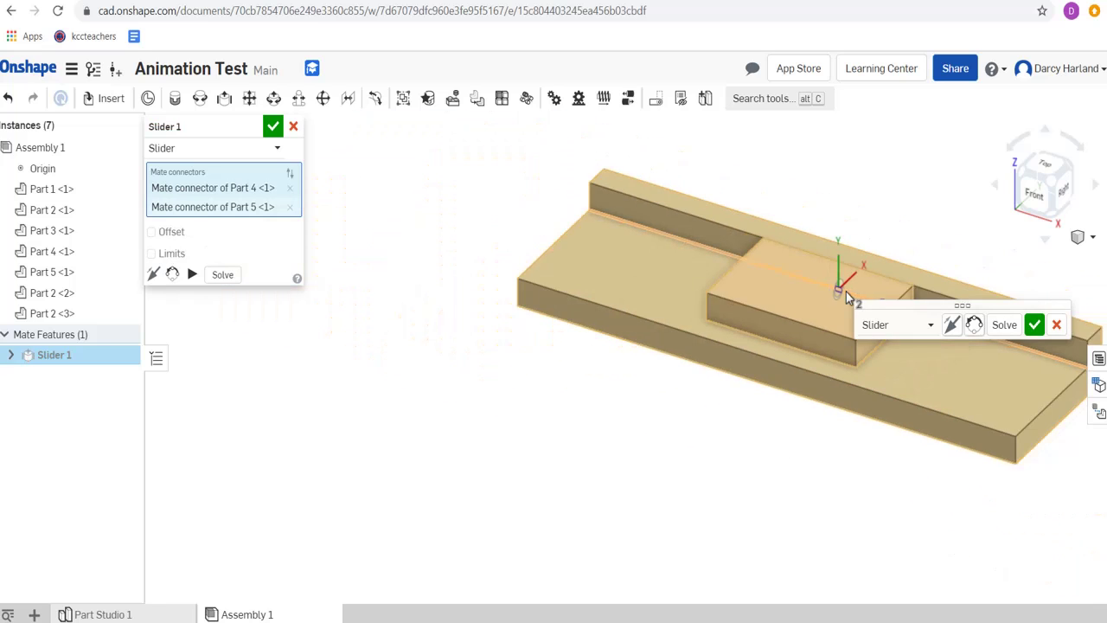
left_click(1034, 324)
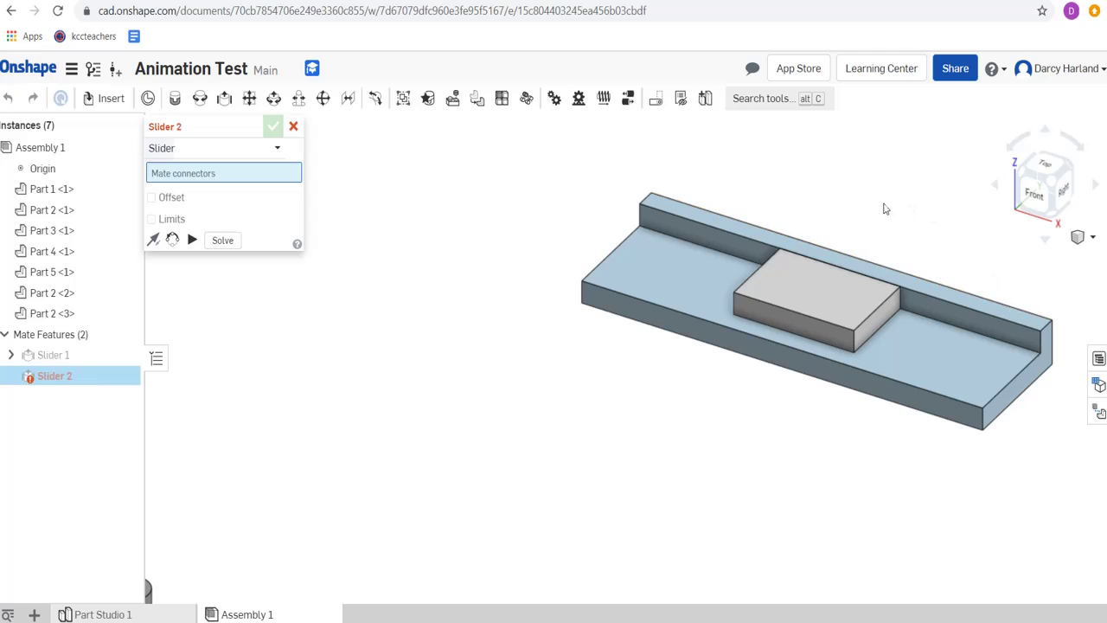
left_click(293, 127)
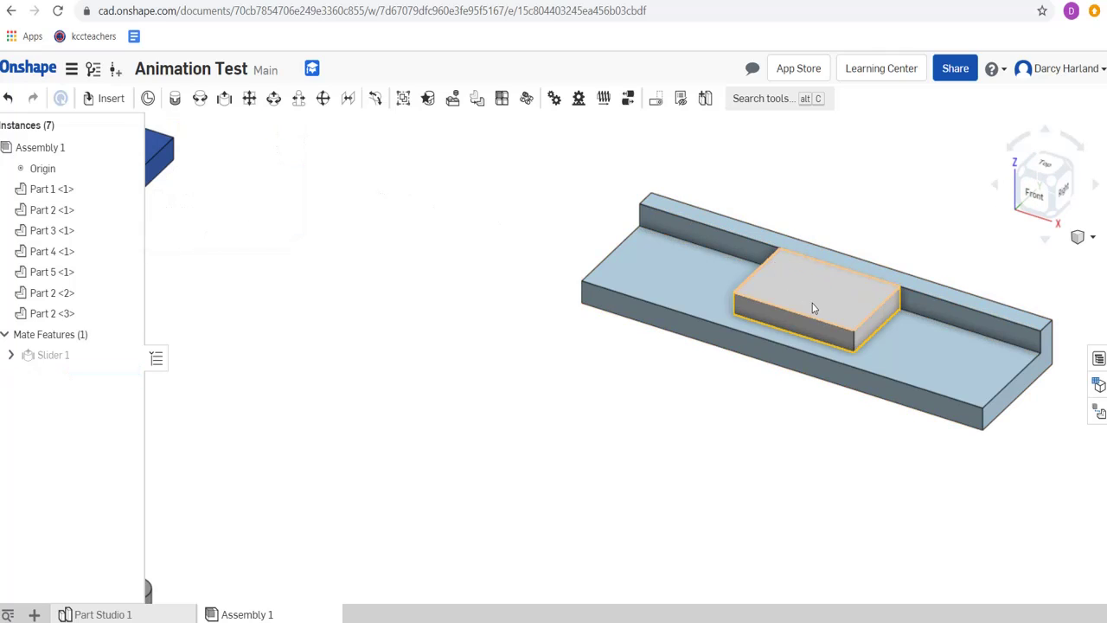